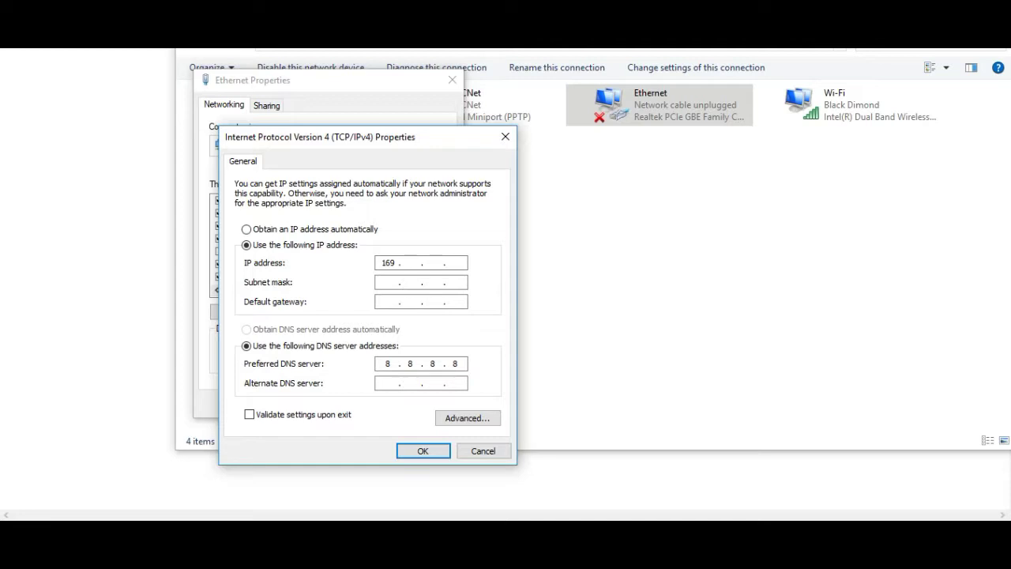
Step: Enter 169.254.1.2 as the IPv4 address, accept the default 255.255.0.0 mask, and confirm
text(1)
text(2)
click(382, 282)
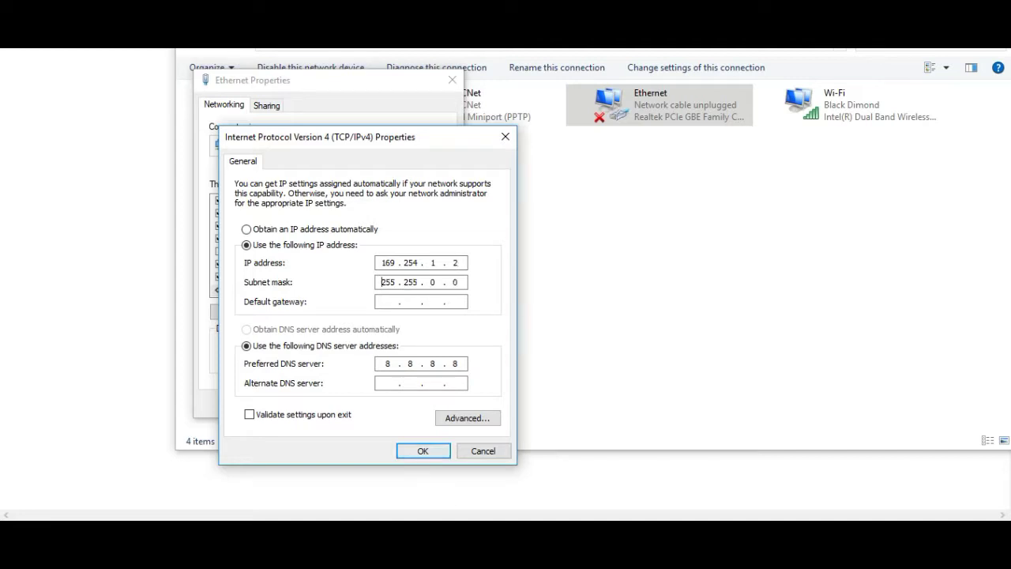
key(Return)
key(Return)
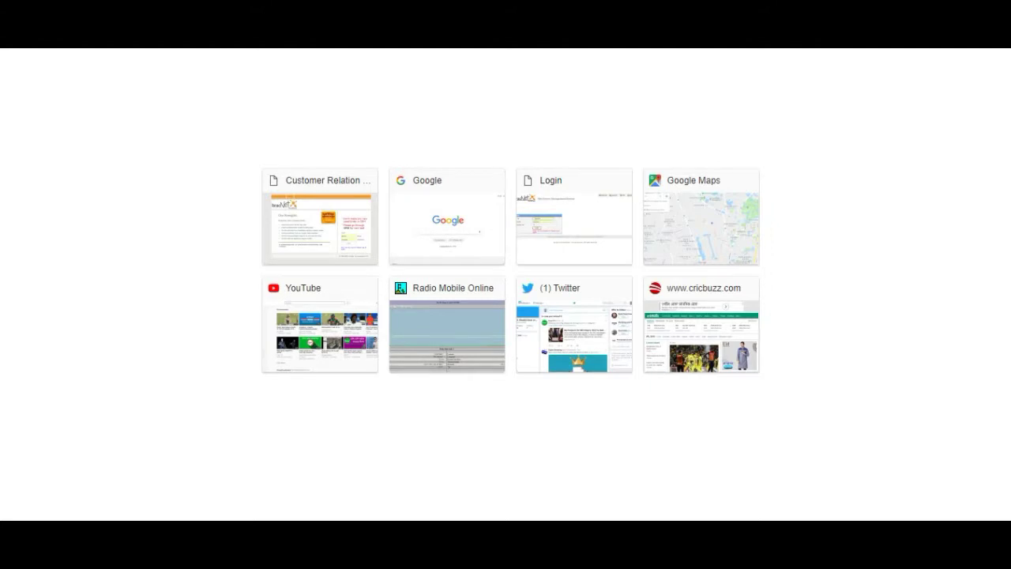
Step: Load 169.254.1.1 in Chrome to reach the Cambium ePMP 1000 login page
text(1)
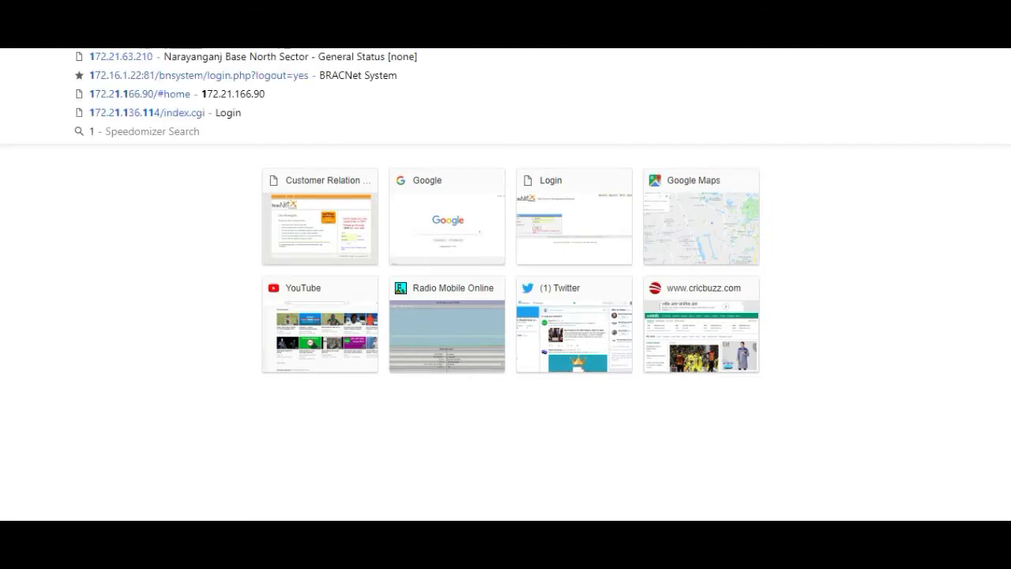
text(69)
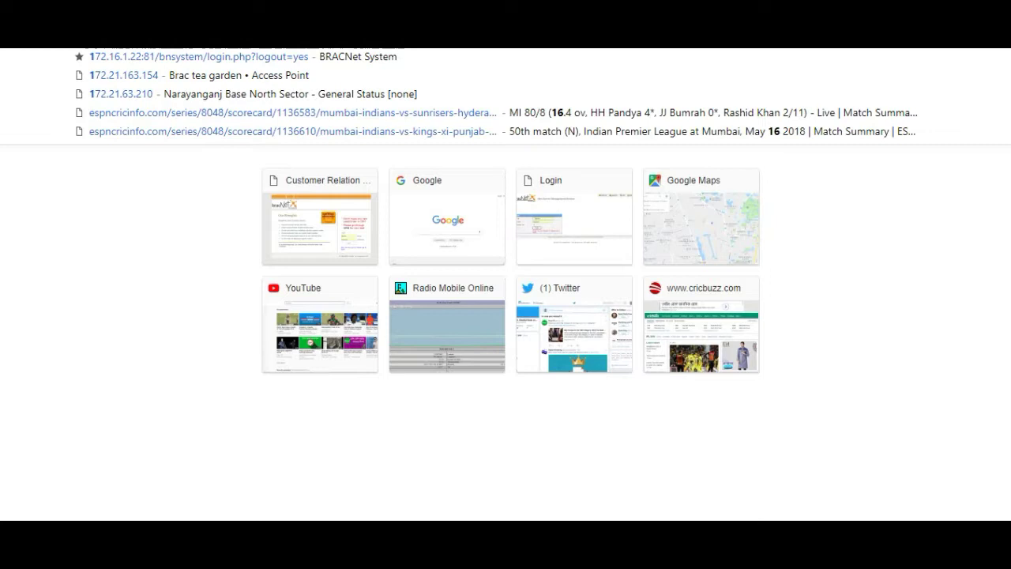
text(.)
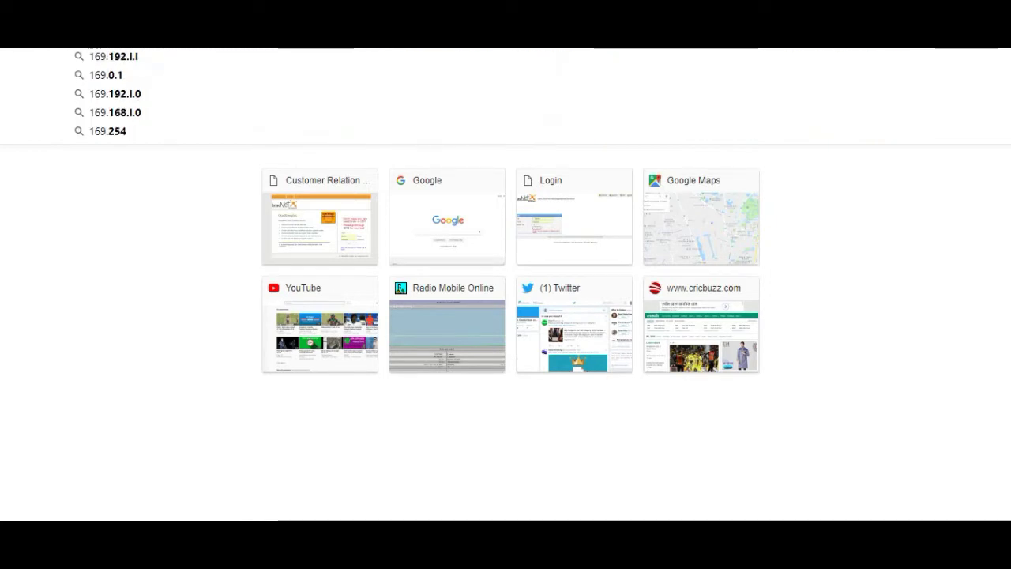
text(254)
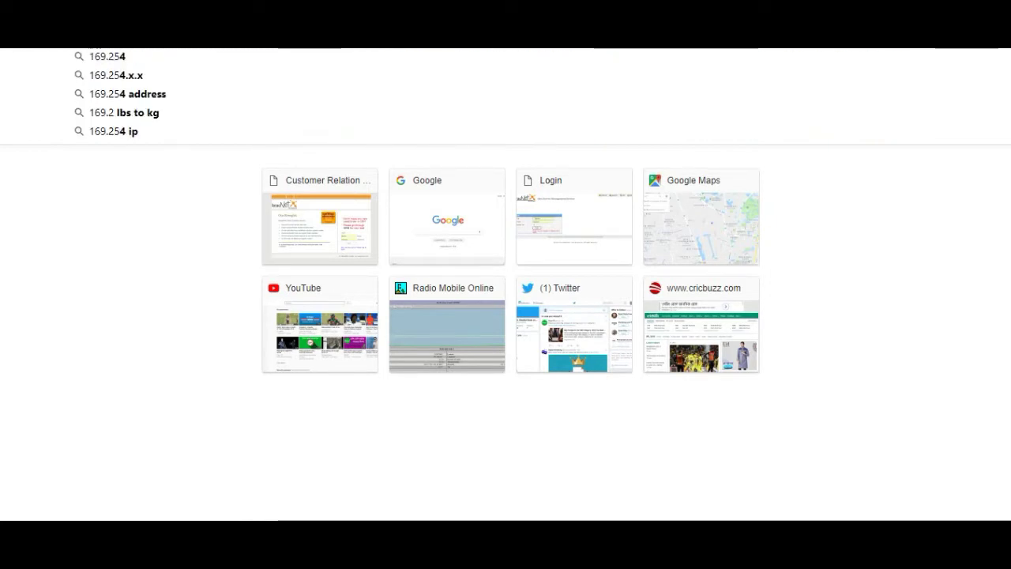
text(.1.1)
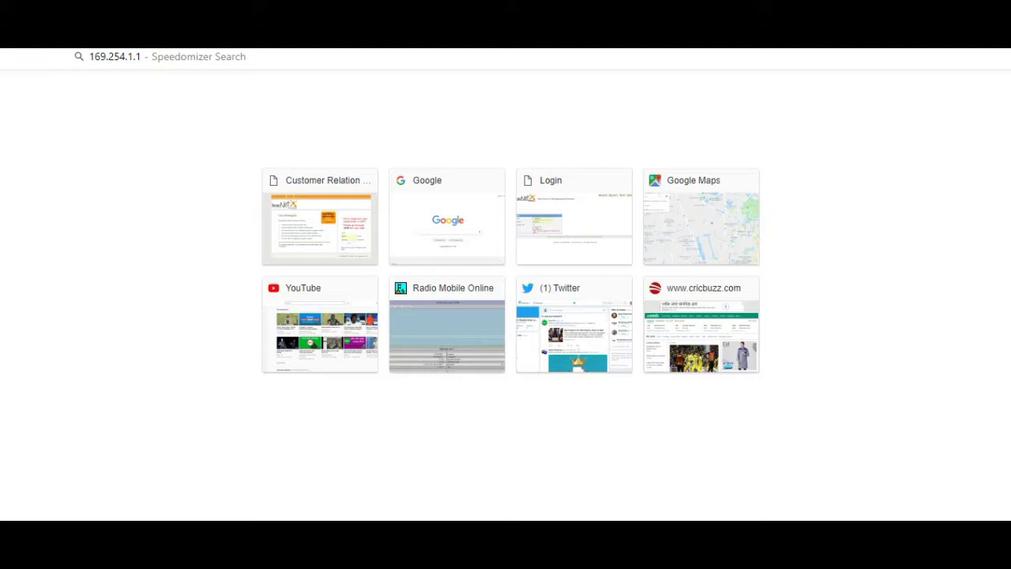
key(Return)
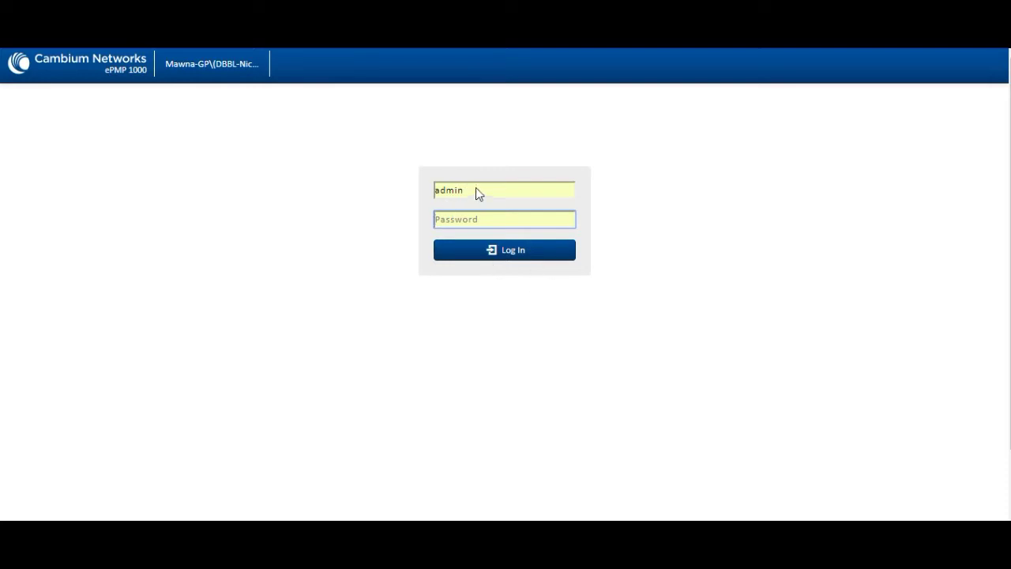
Step: Log in as admin with the account password, get a wrong-password rejection, then reselect the password
double_click(477, 190)
click(468, 232)
click(486, 219)
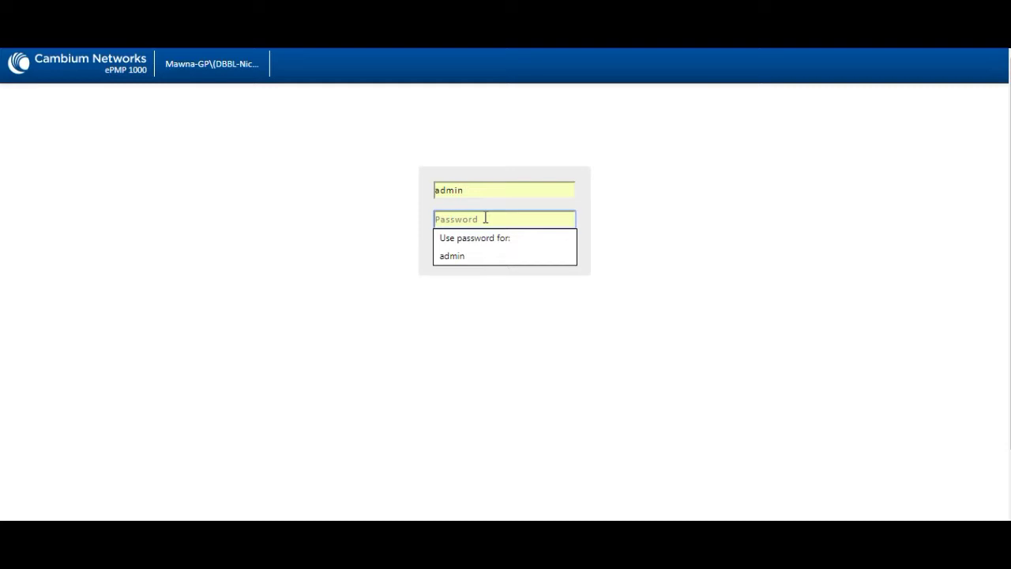
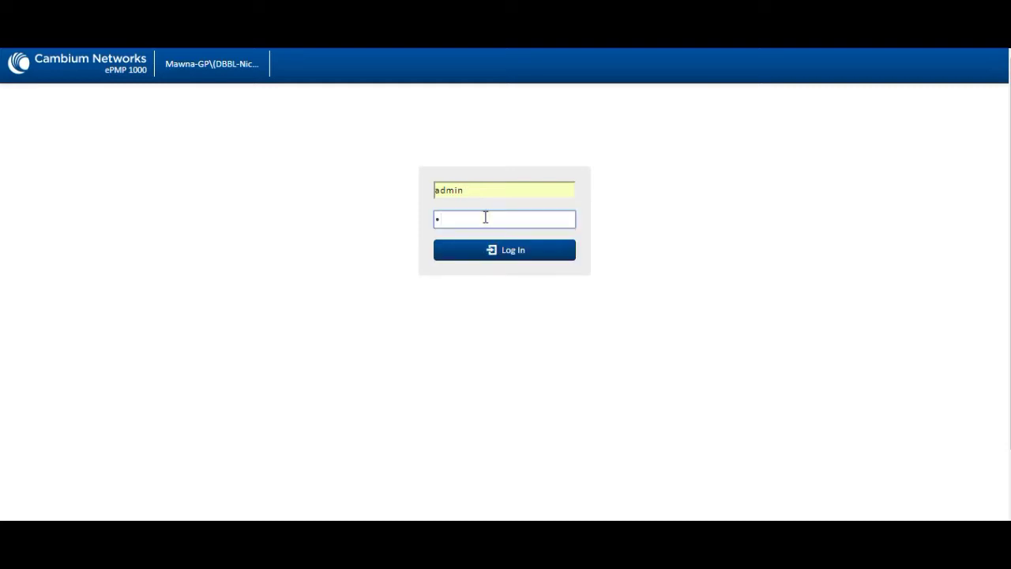
key(BackSpace)
key(BackSpace)
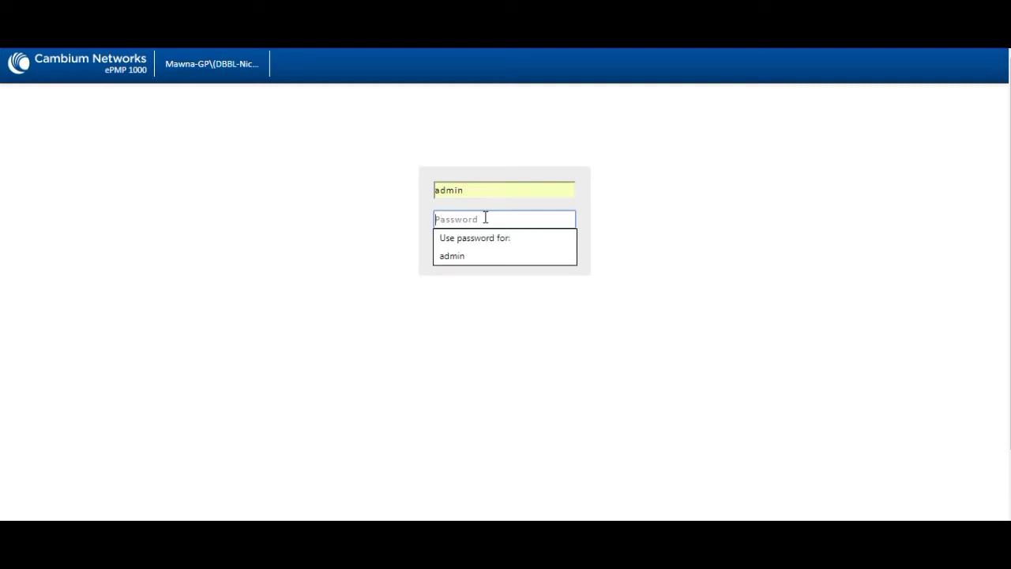
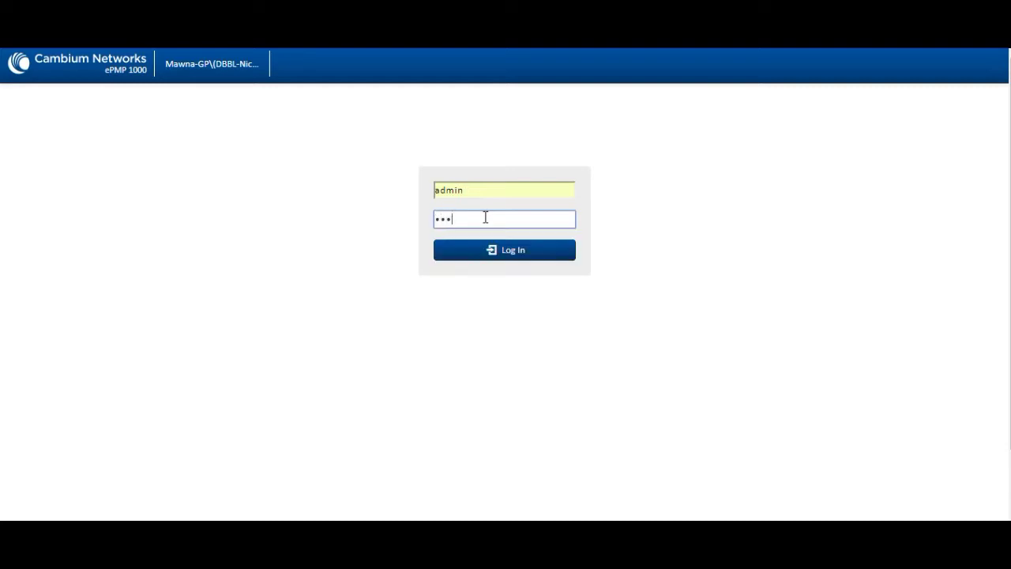
key(Return)
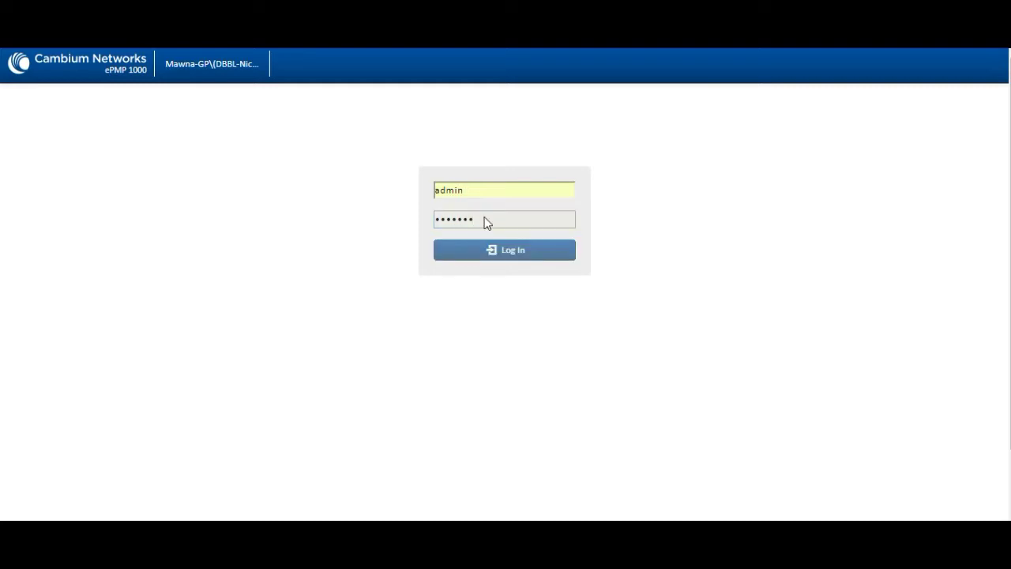
double_click(485, 219)
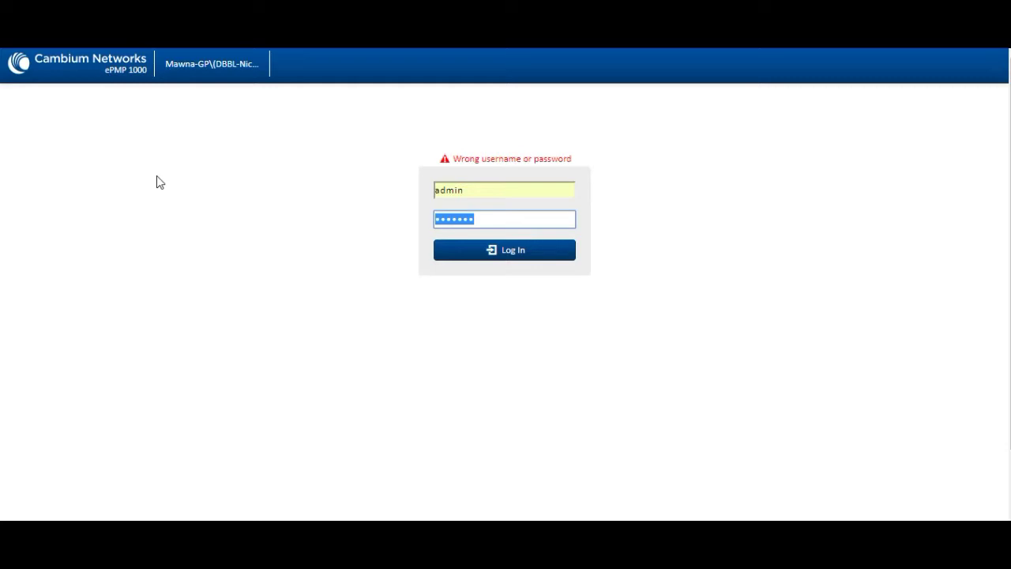
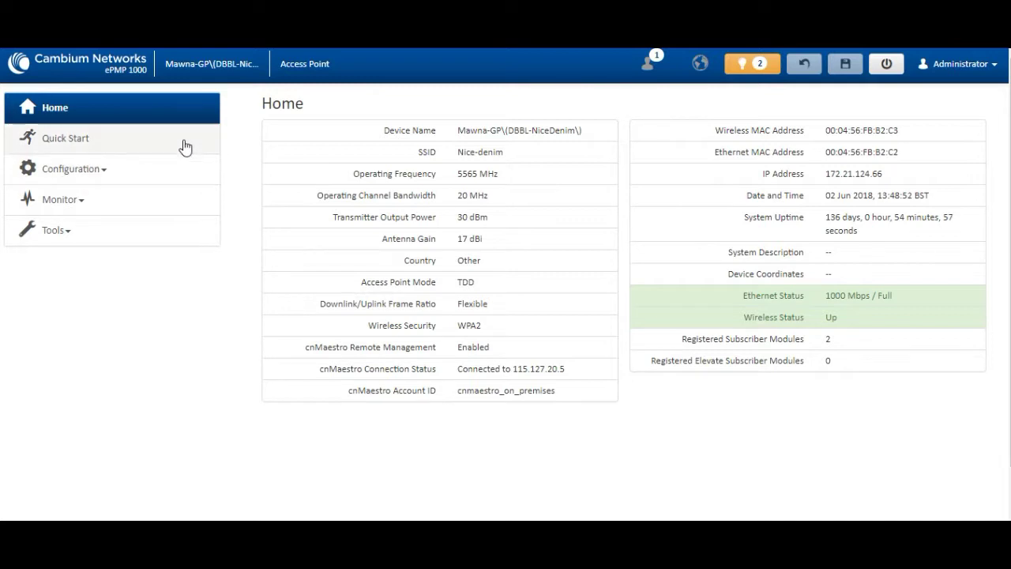
Step: Open the Radio page and review Access Point mode, TDD driver mode, country Other and kilometres
click(86, 168)
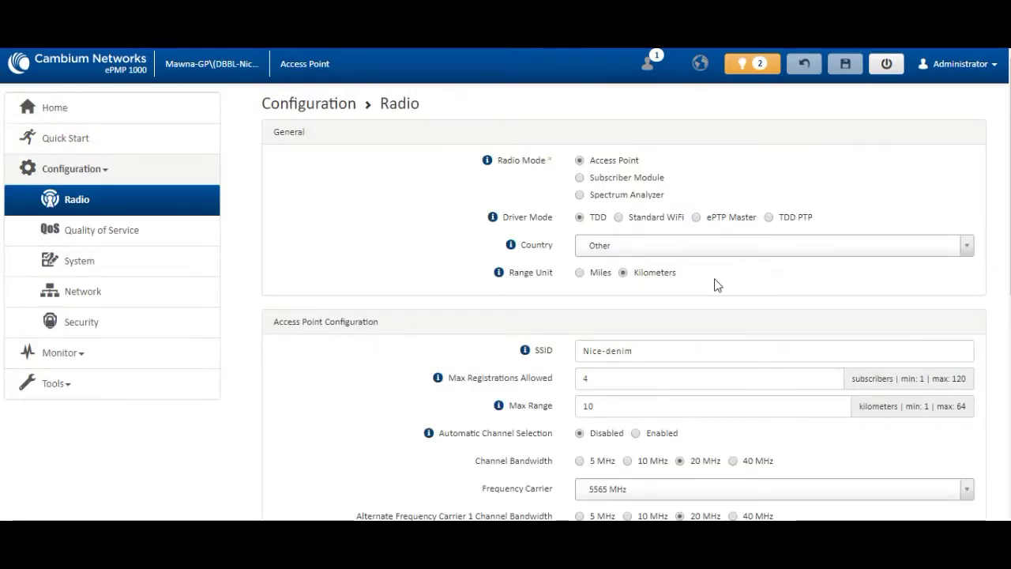
drag(521, 162, 581, 162)
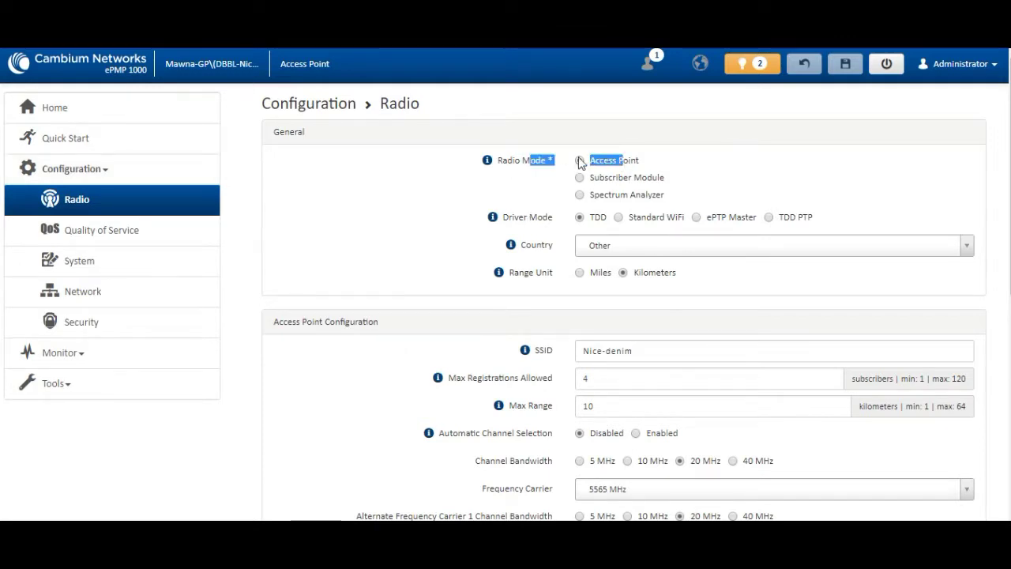
click(497, 177)
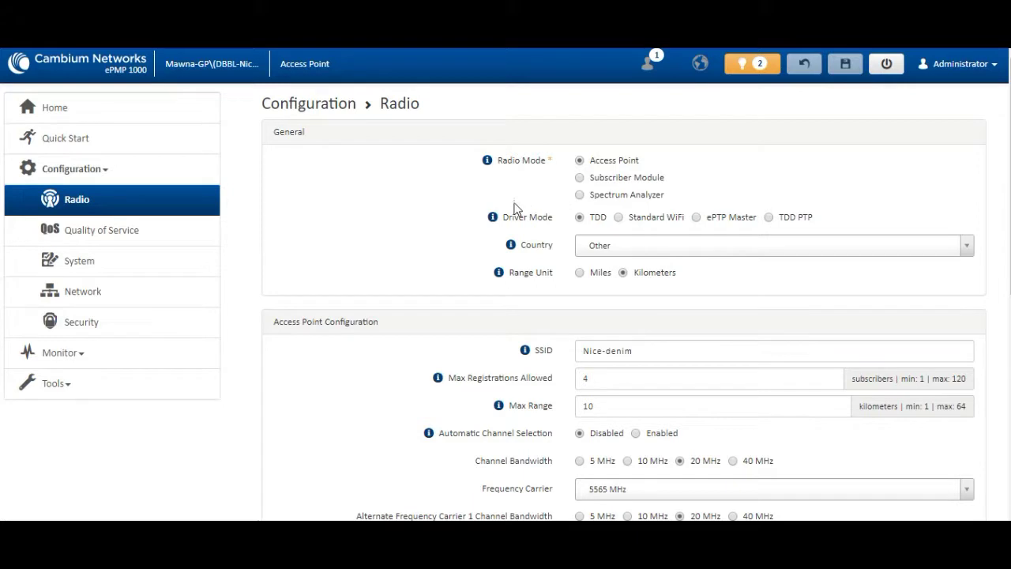
drag(508, 220, 636, 227)
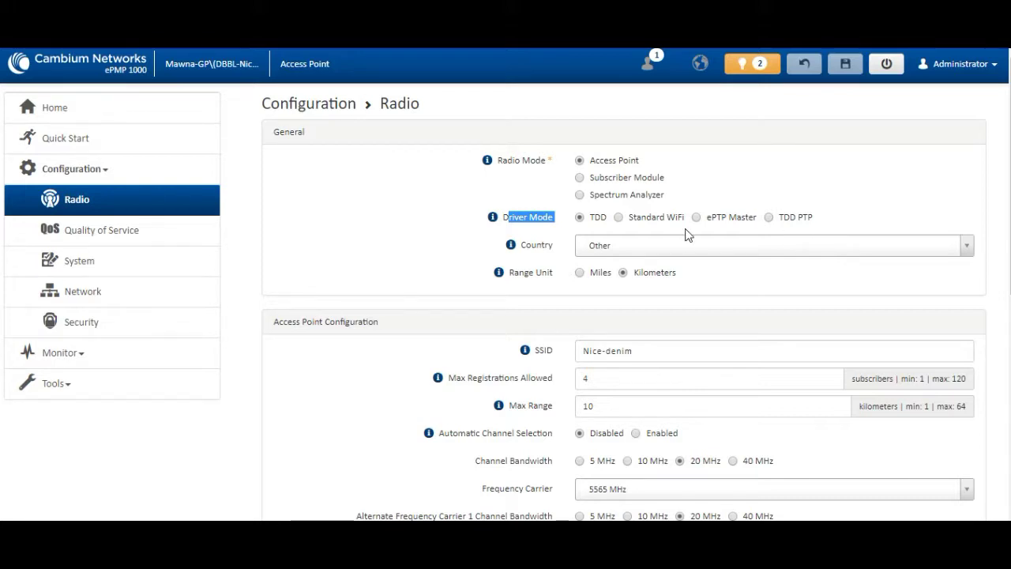
click(632, 253)
click(632, 253)
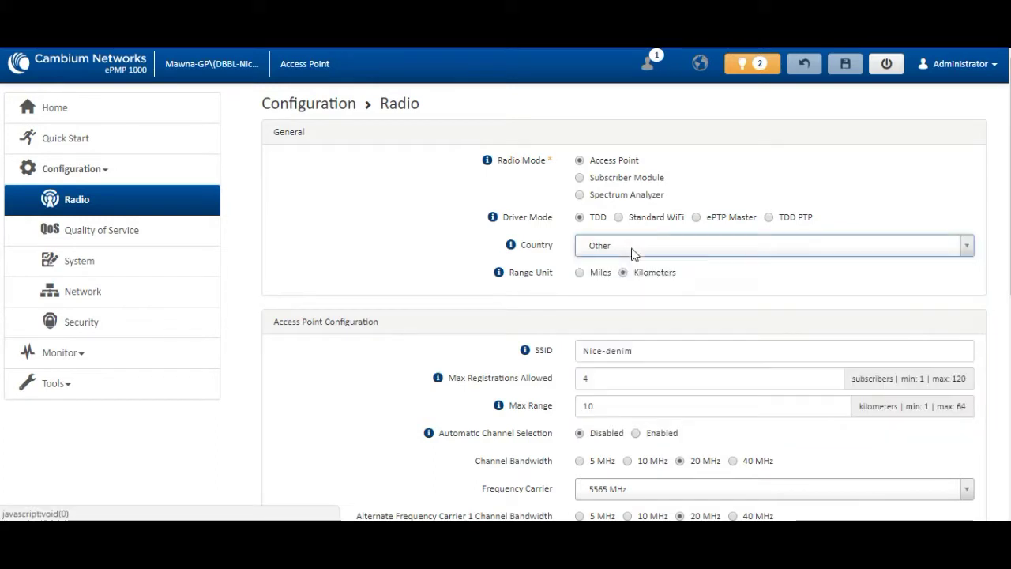
click(659, 286)
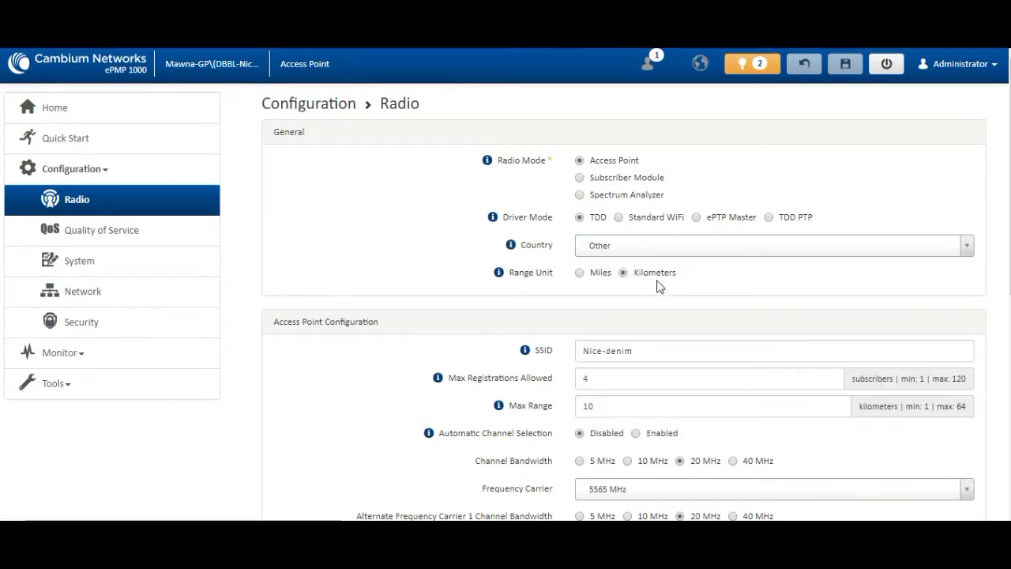
click(559, 357)
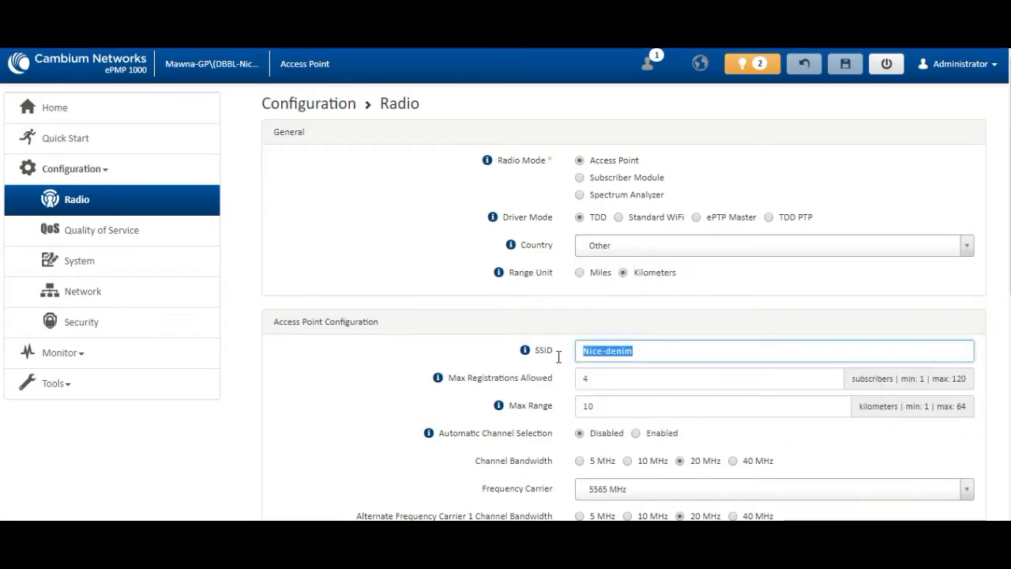
click(650, 354)
click(527, 355)
click(487, 361)
click(545, 351)
click(542, 355)
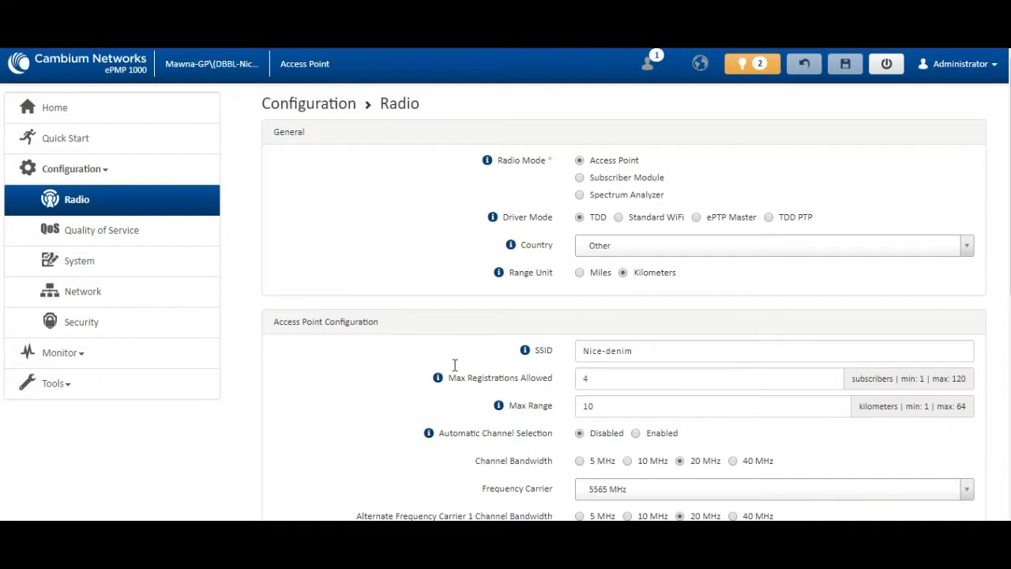
click(618, 386)
click(525, 377)
double_click(636, 404)
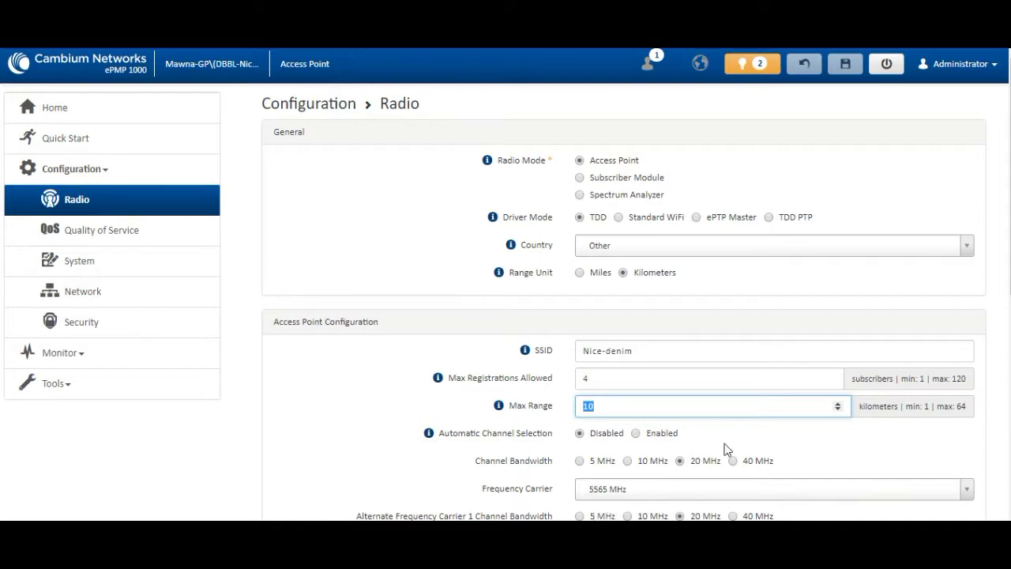
scroll(727, 449, down, 2)
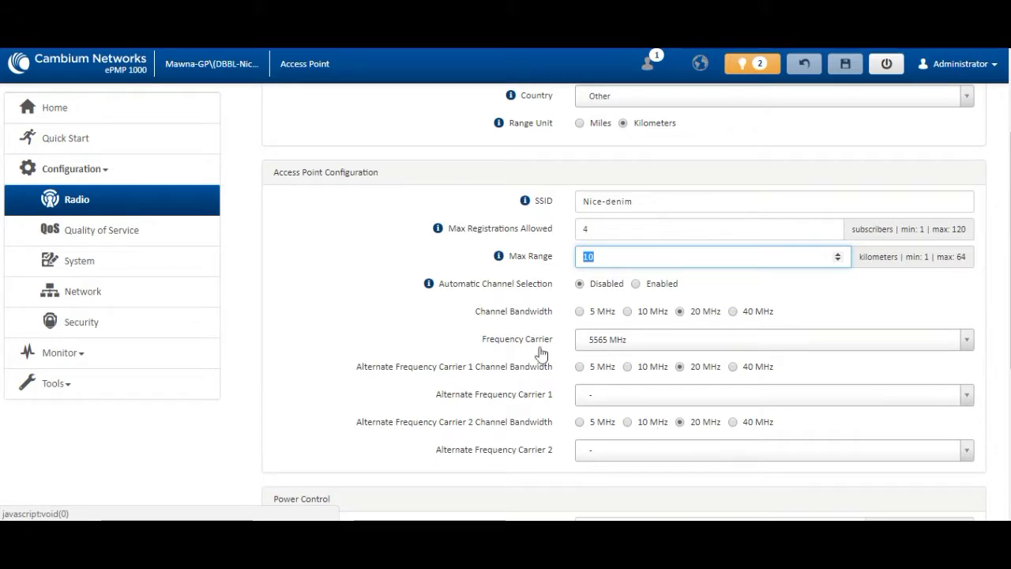
click(581, 313)
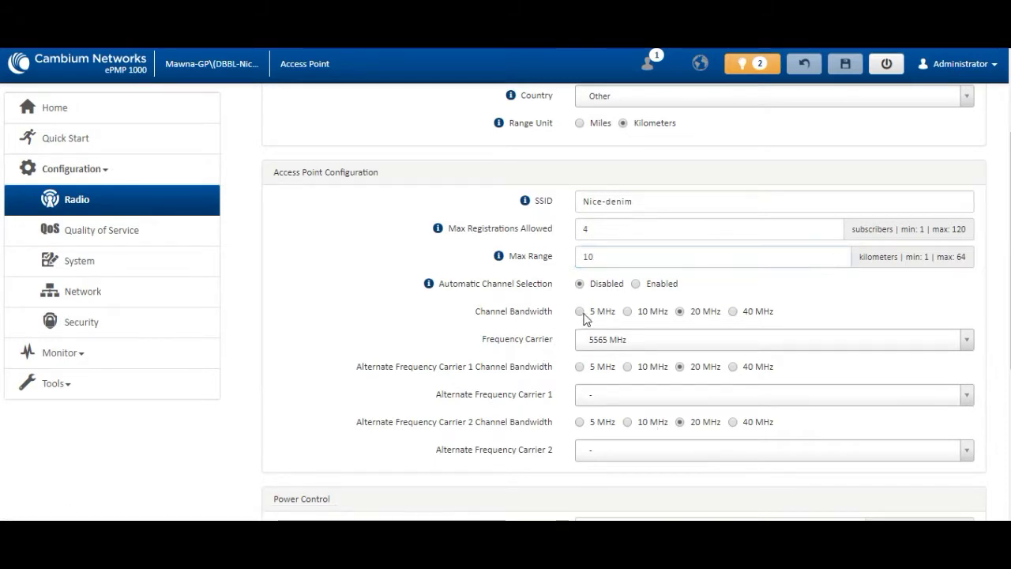
click(629, 312)
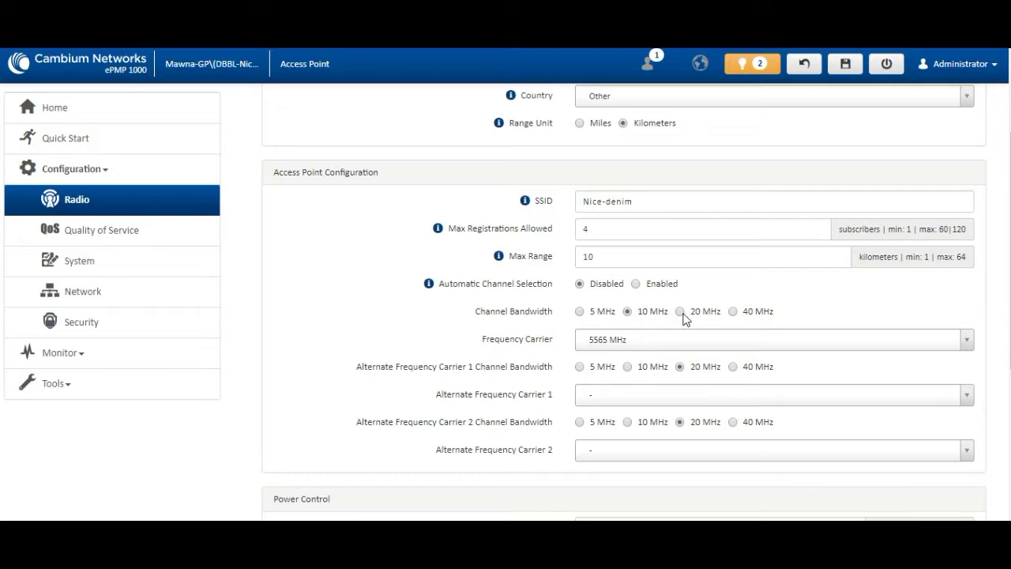
click(681, 312)
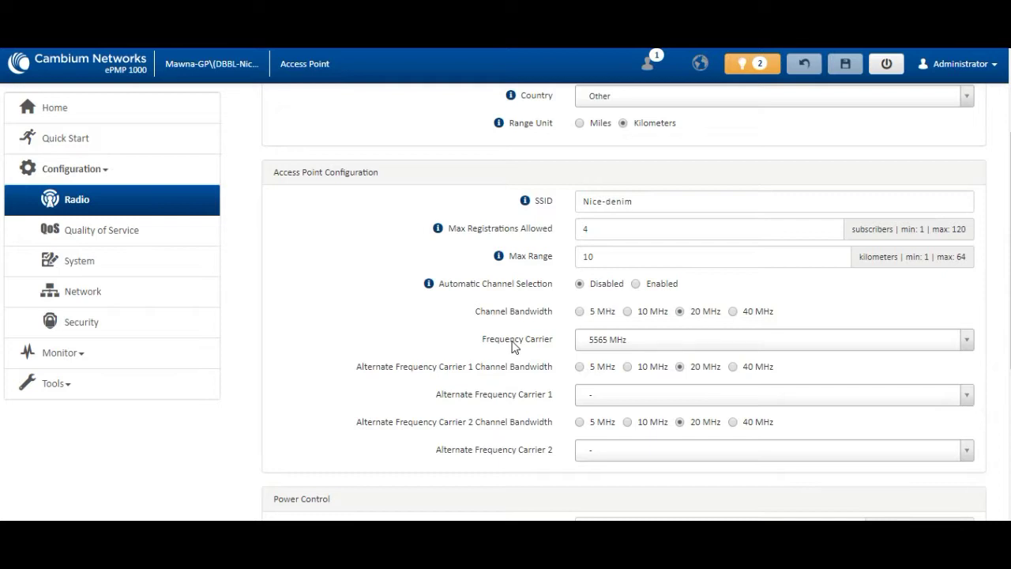
click(628, 345)
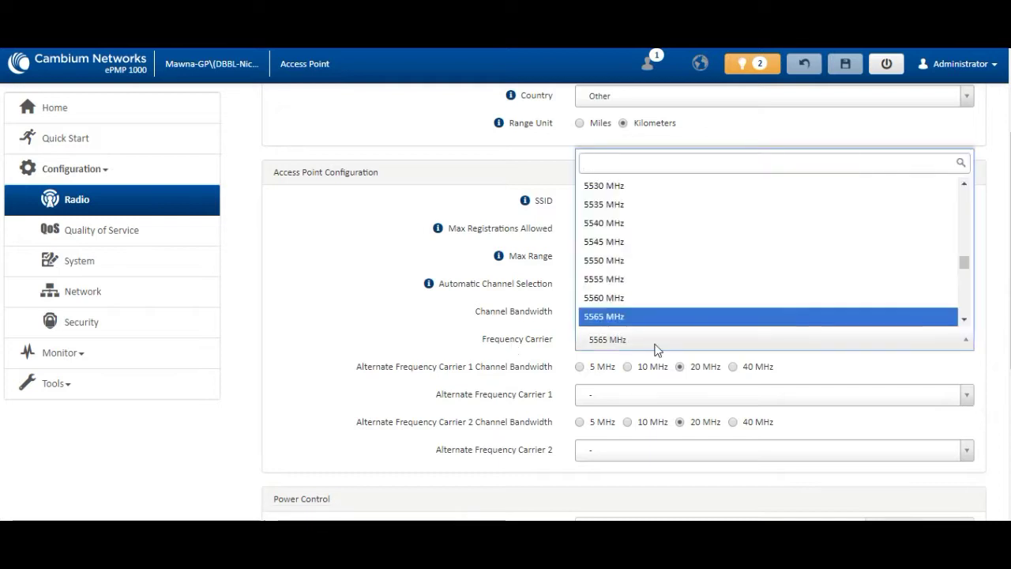
click(431, 333)
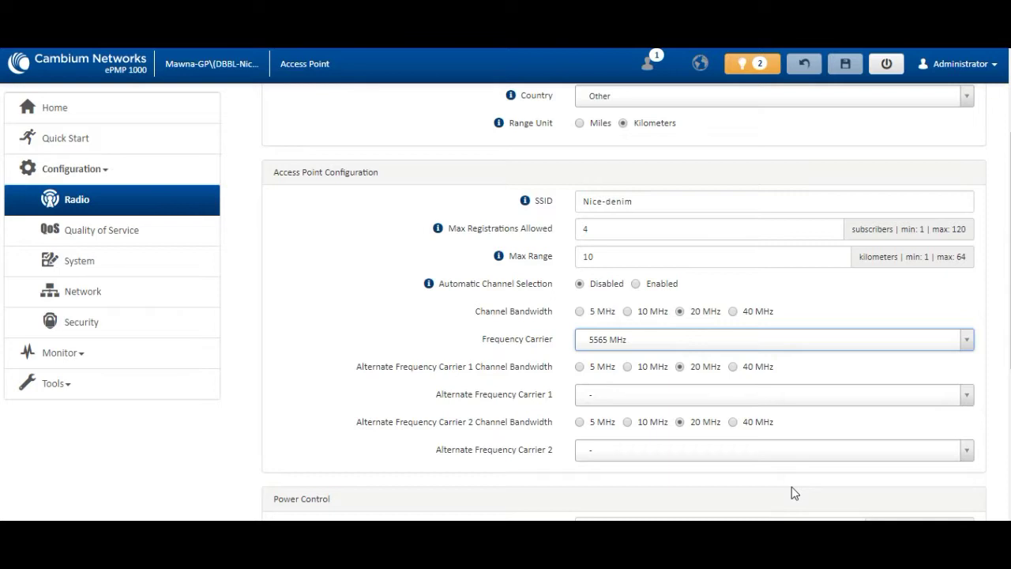
mouse_move(776, 546)
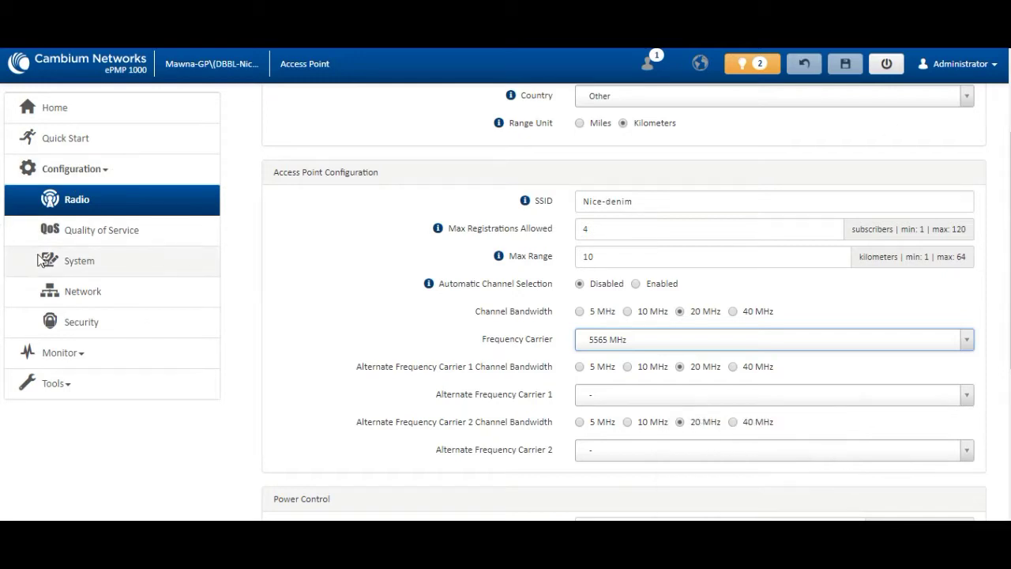
Step: Set MIR to Disabled on the Quality of Service page
click(71, 229)
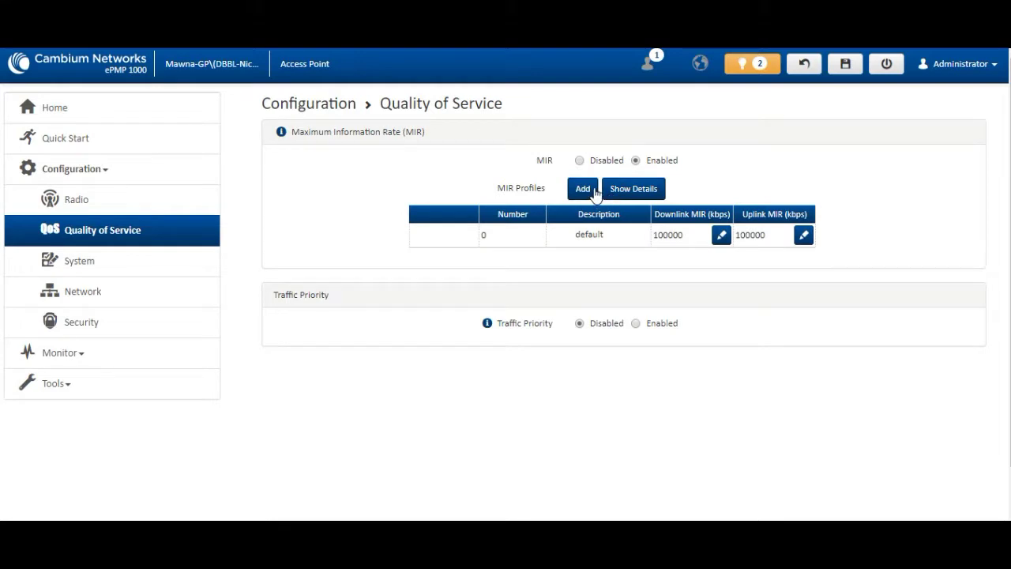
click(579, 161)
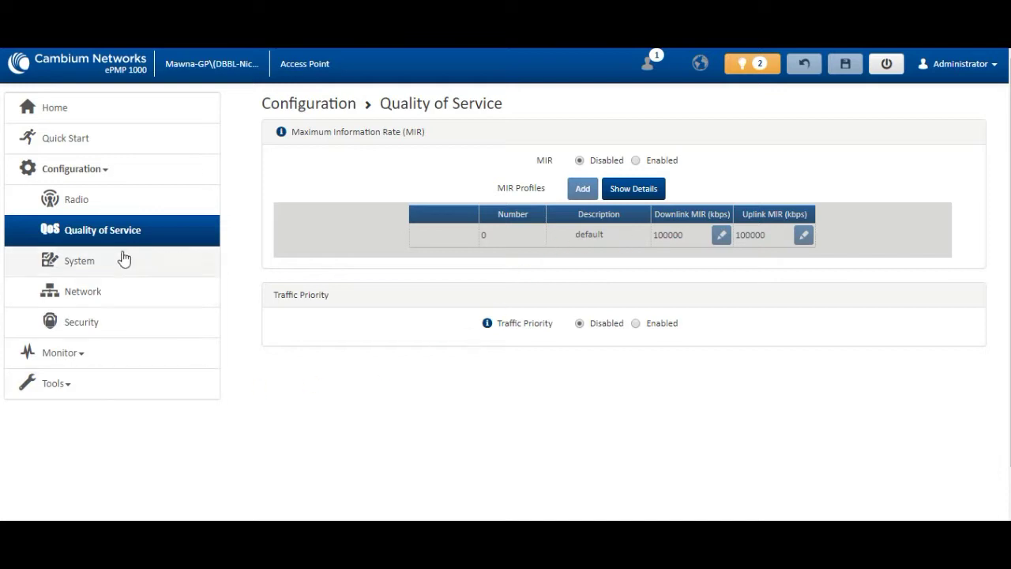
Step: Open the System settings page and scroll through it
click(51, 264)
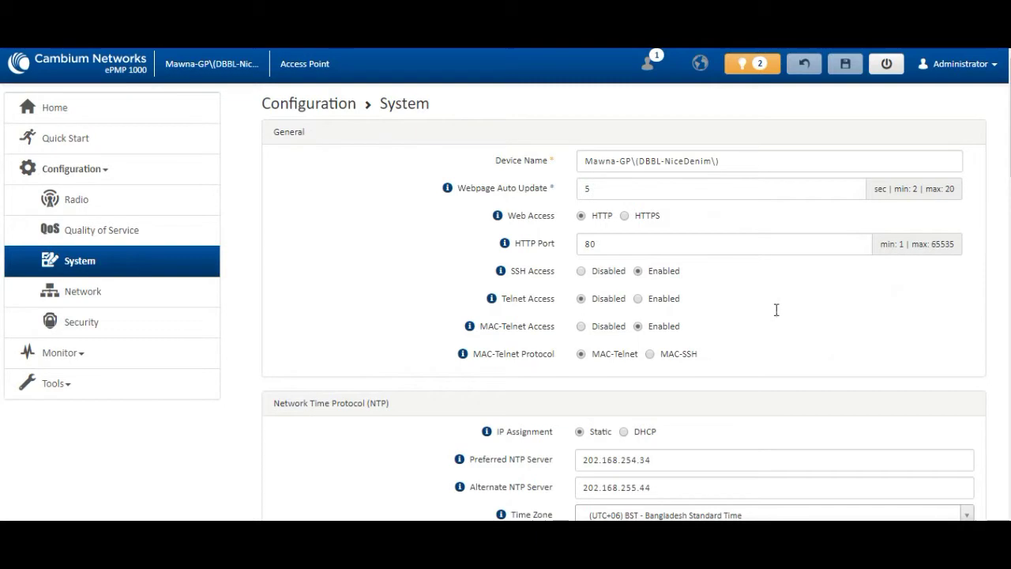
scroll(752, 491, down, 5)
scroll(752, 467, up, 4)
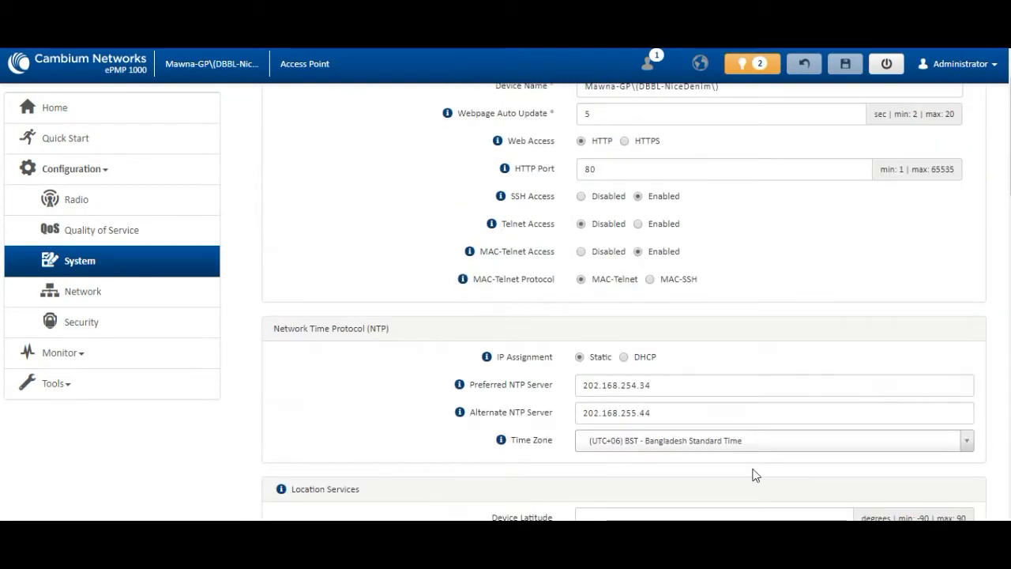
scroll(754, 478, down, 7)
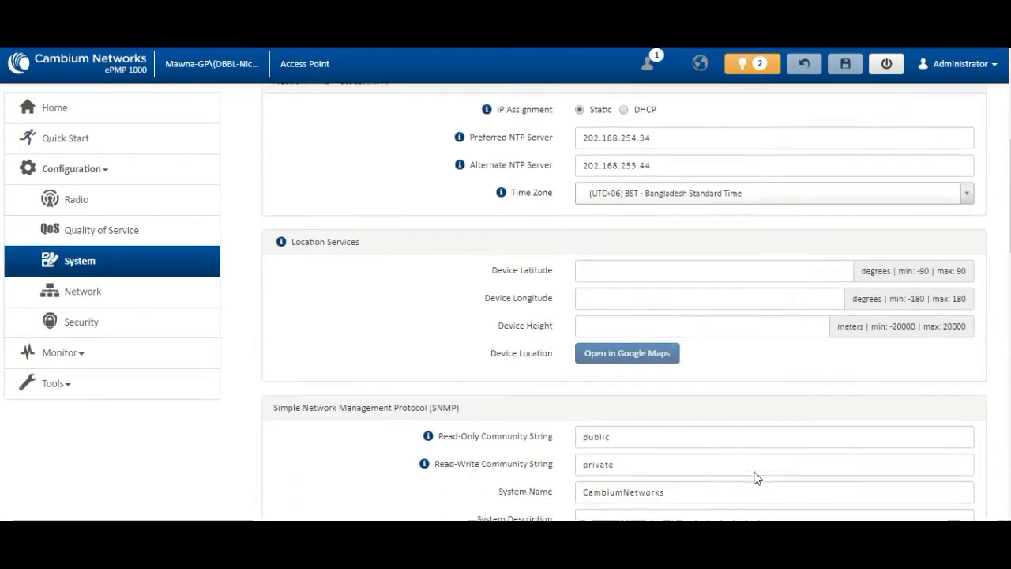
Step: Review the Network page: static IP 172.21.124.66, gateway 172.21.124.65, management VLAN 50
click(100, 292)
scroll(410, 358, up, 7)
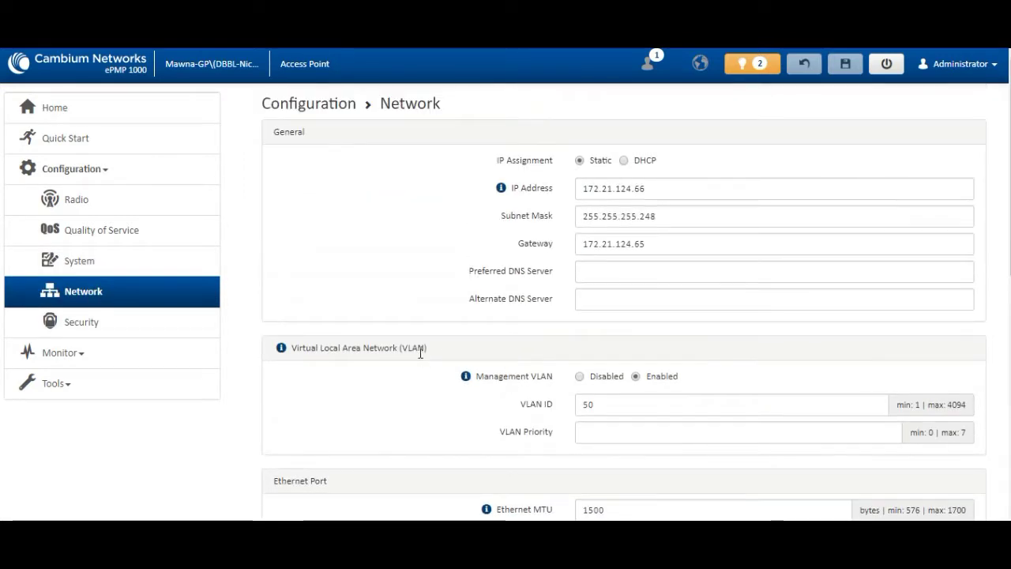
scroll(421, 353, down, 4)
scroll(419, 353, up, 4)
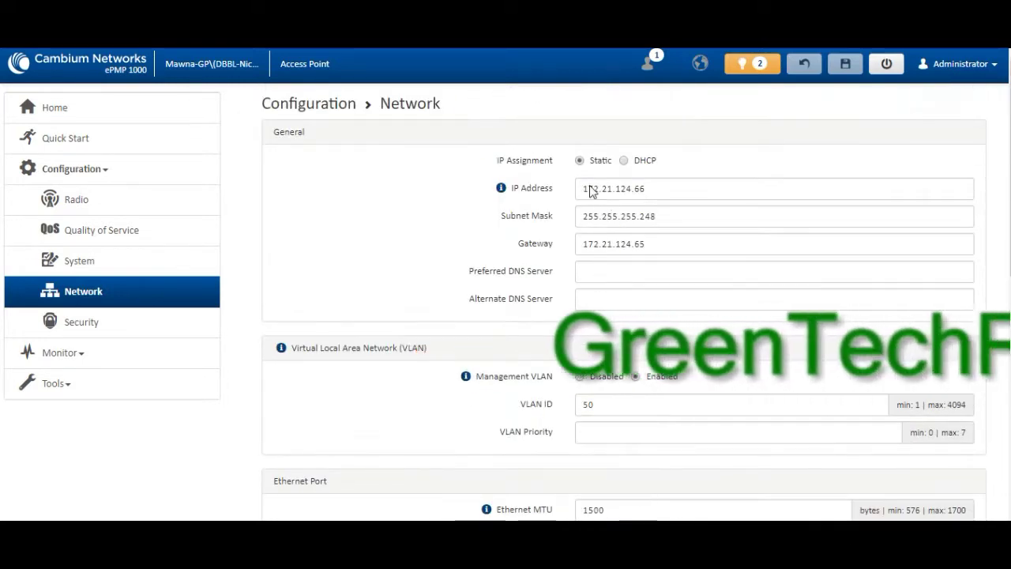
scroll(670, 332, down, 3)
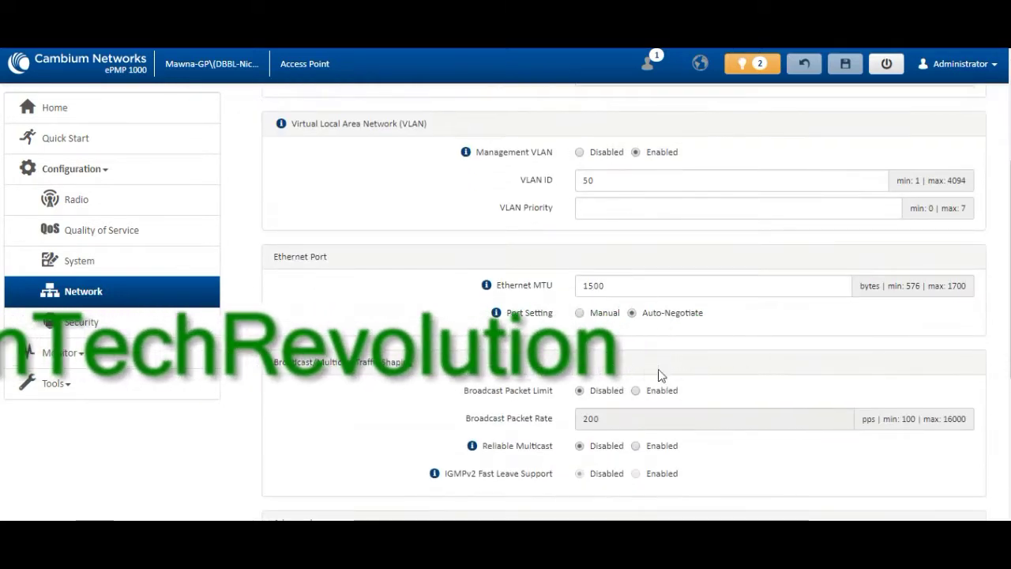
click(546, 181)
click(755, 211)
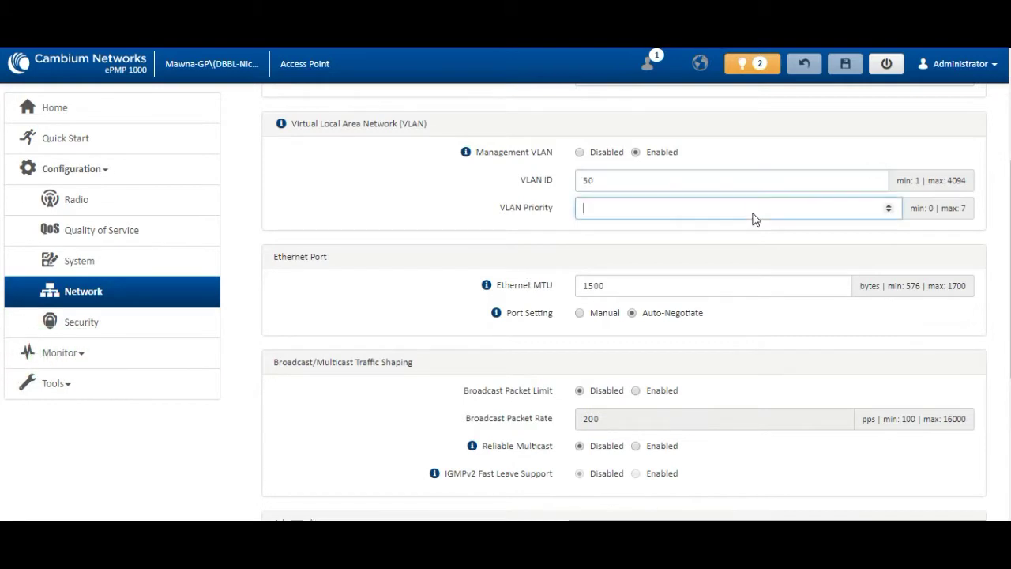
double_click(594, 179)
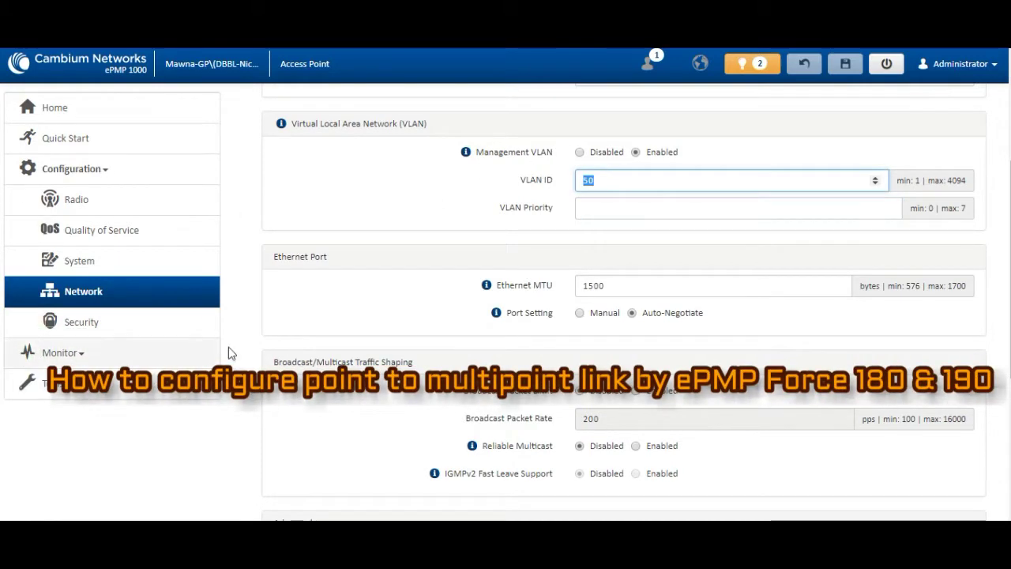
scroll(507, 329, down, 3)
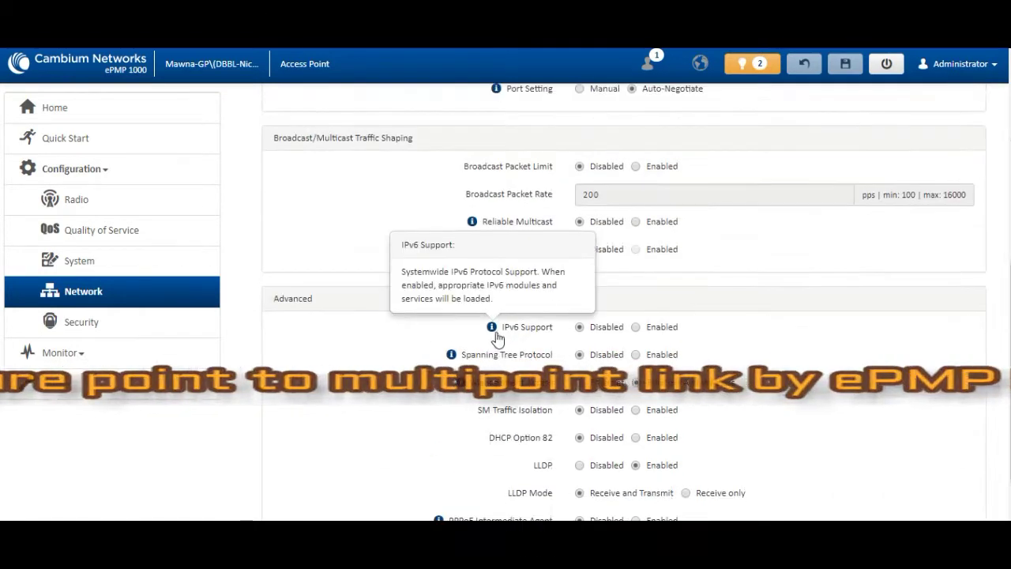
scroll(493, 339, down, 1)
scroll(492, 339, up, 7)
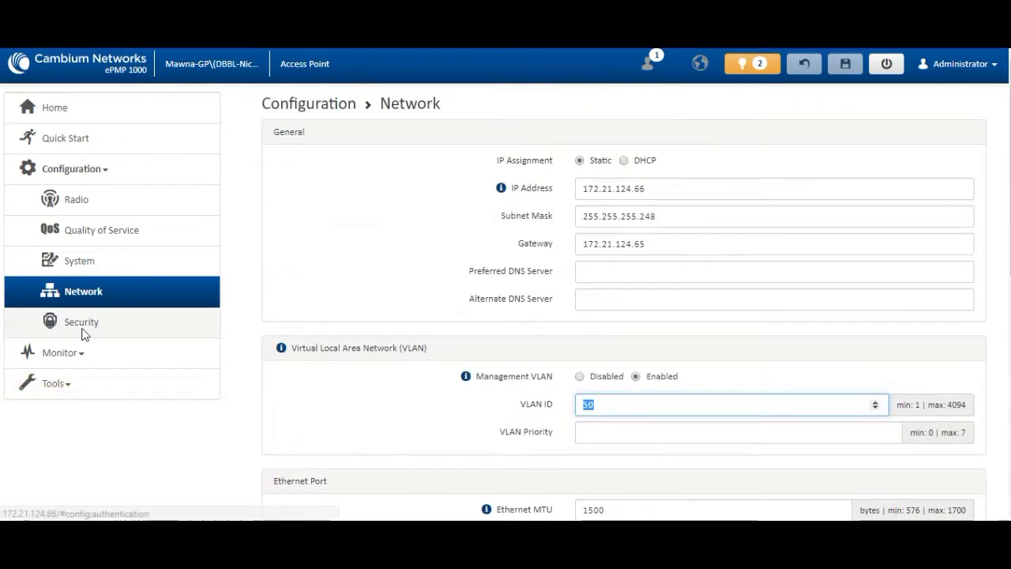
Step: Check the WPA2 pre-shared key on the Security page, then return to the Radio settings
click(82, 324)
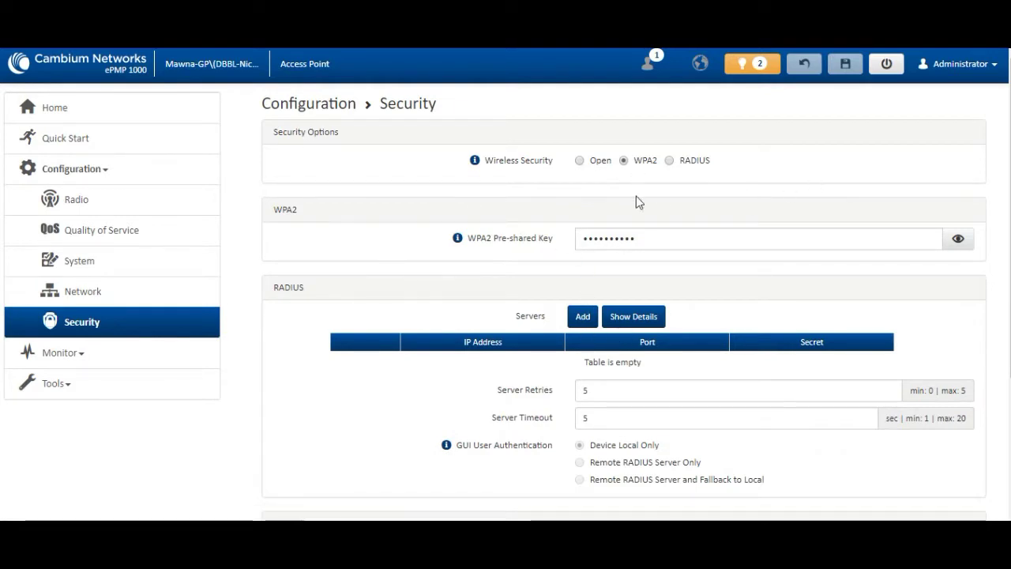
click(731, 243)
click(959, 239)
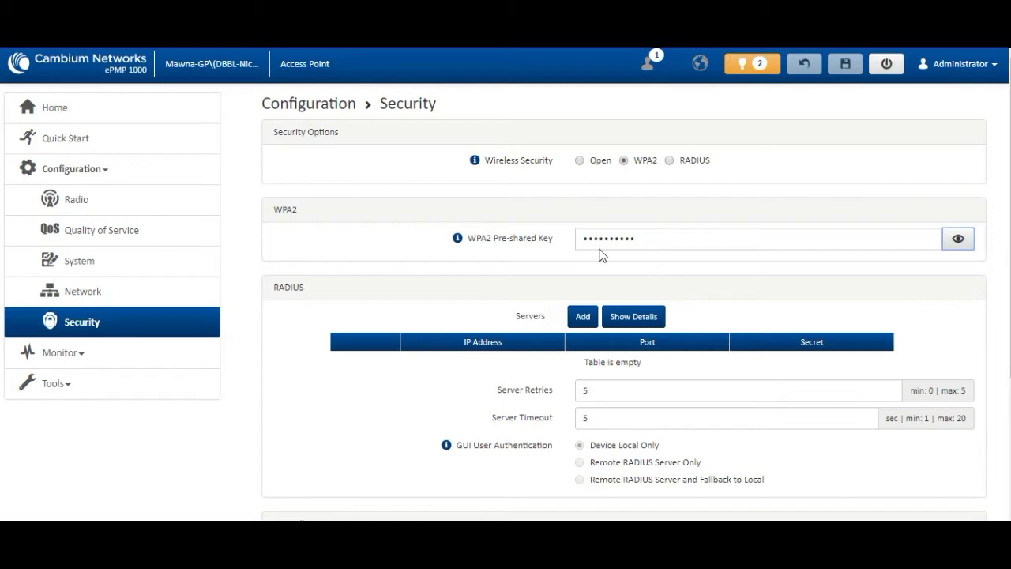
click(112, 207)
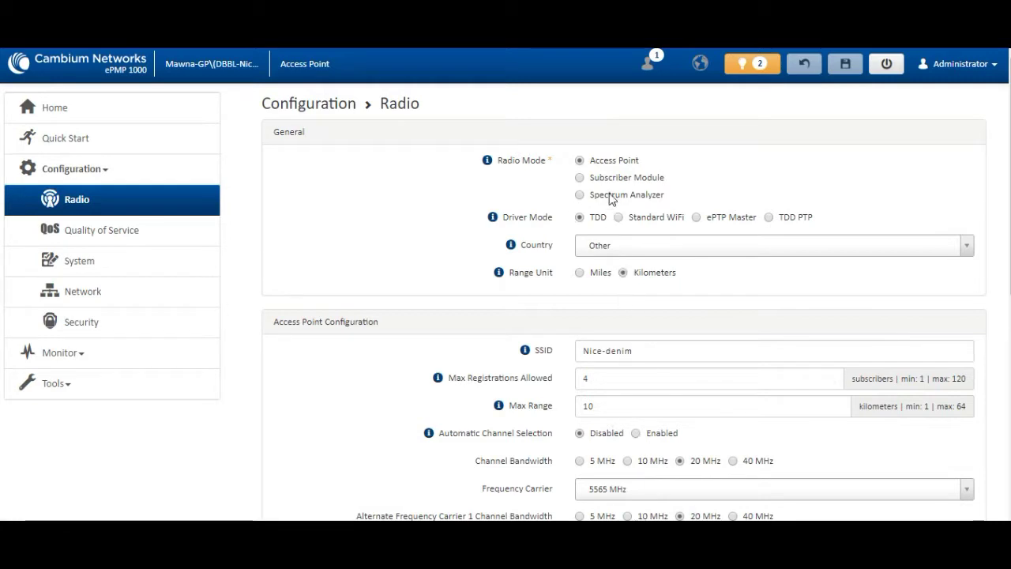
Step: Dismiss both notifications and view Home: SSID Nice-denim, 5565 MHz, 2 subscribers registered
drag(662, 354, 529, 350)
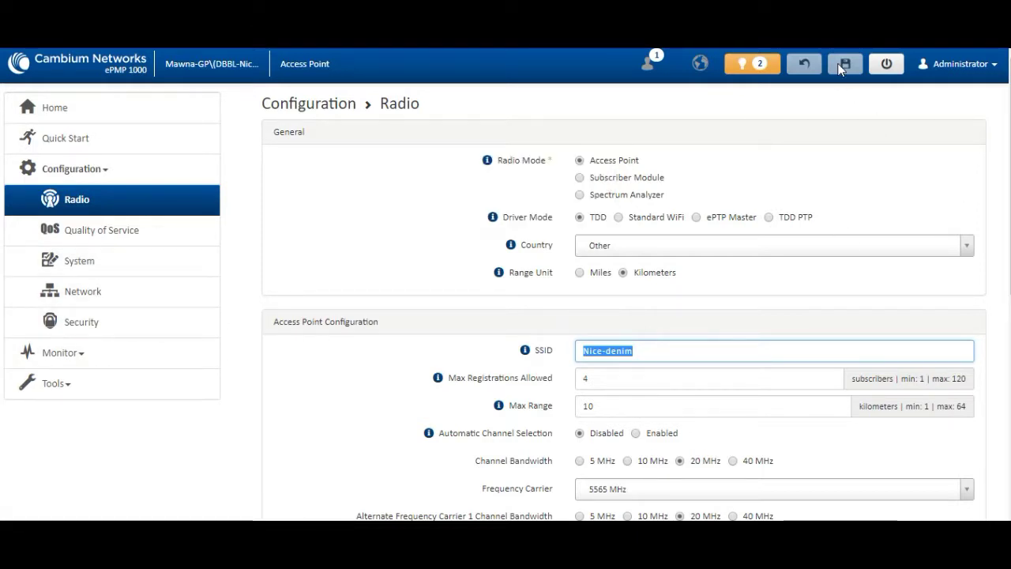
click(777, 72)
click(633, 256)
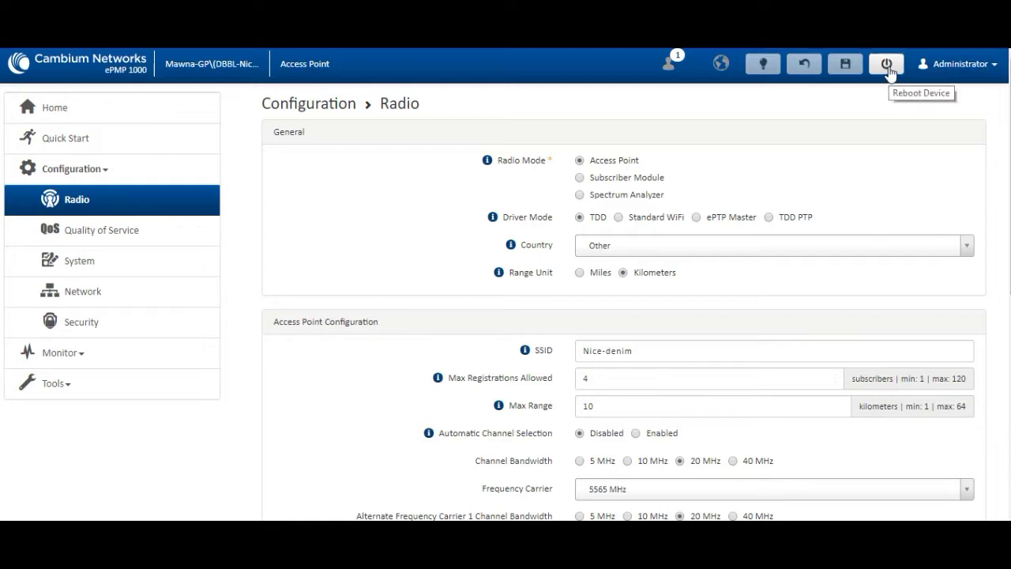
mouse_move(512, 248)
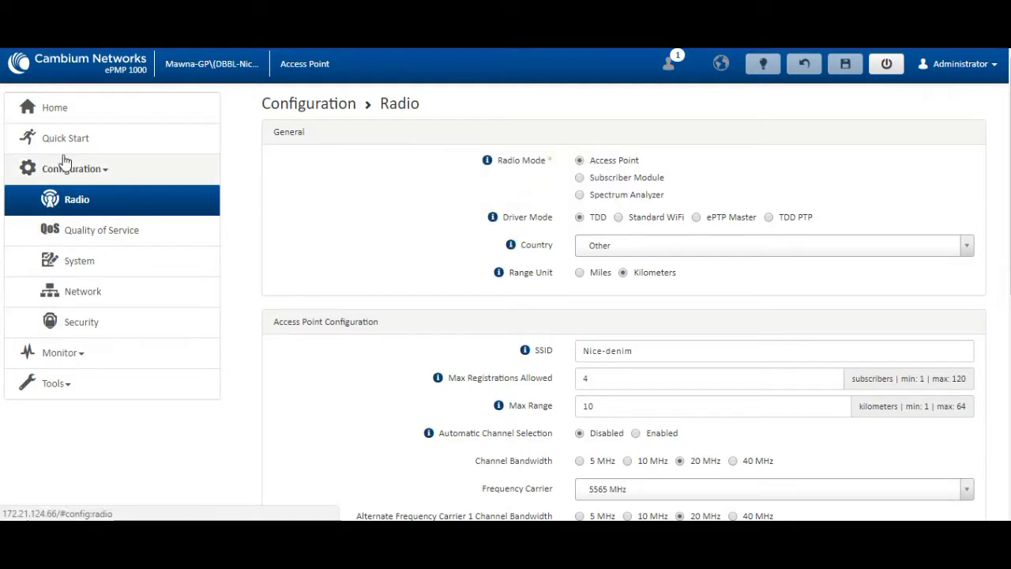
click(68, 108)
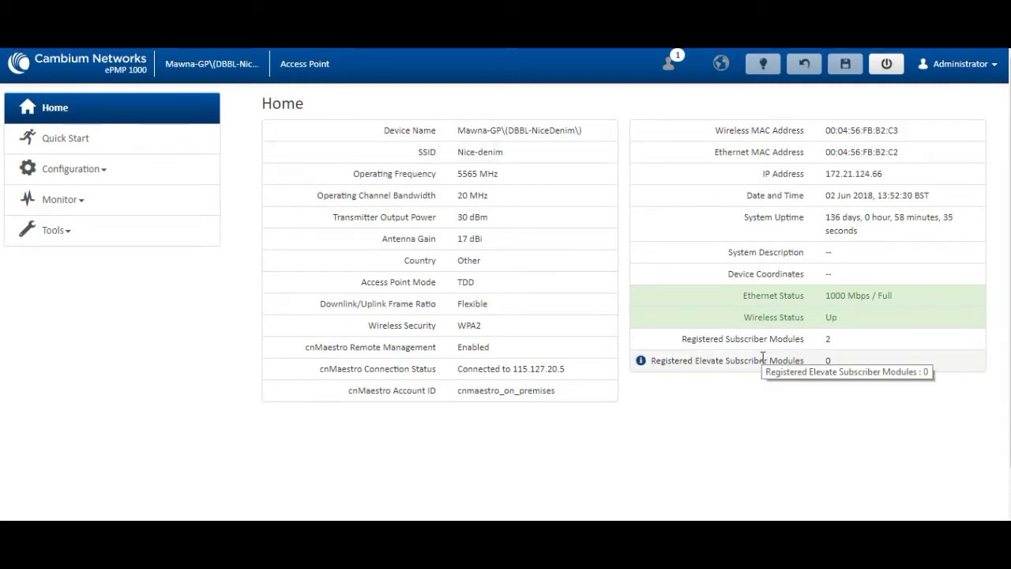
Step: Check both registered subscribers under Monitor > Wireless and open the 172.21.124.68 module
drag(830, 338, 695, 317)
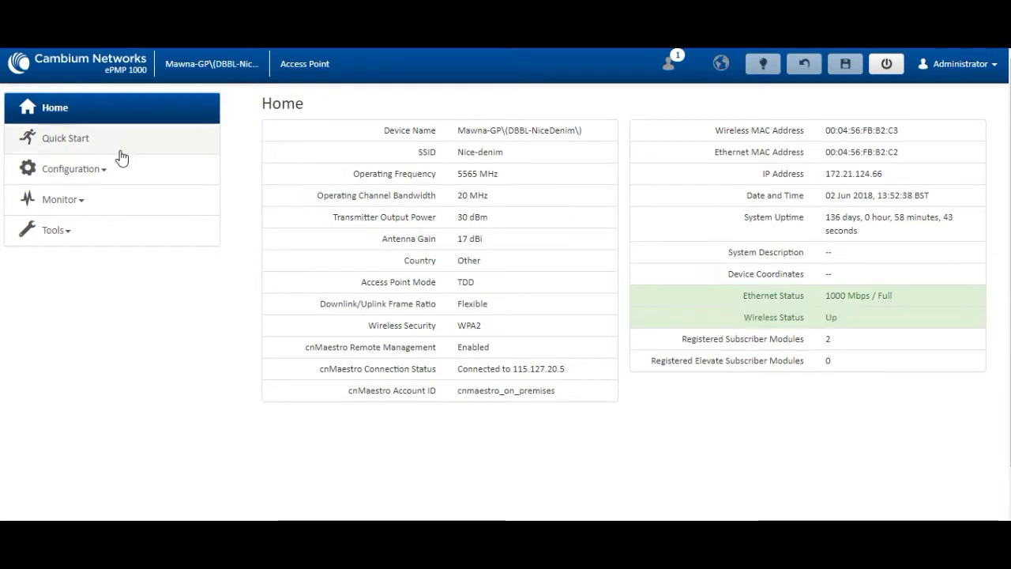
click(89, 204)
click(75, 291)
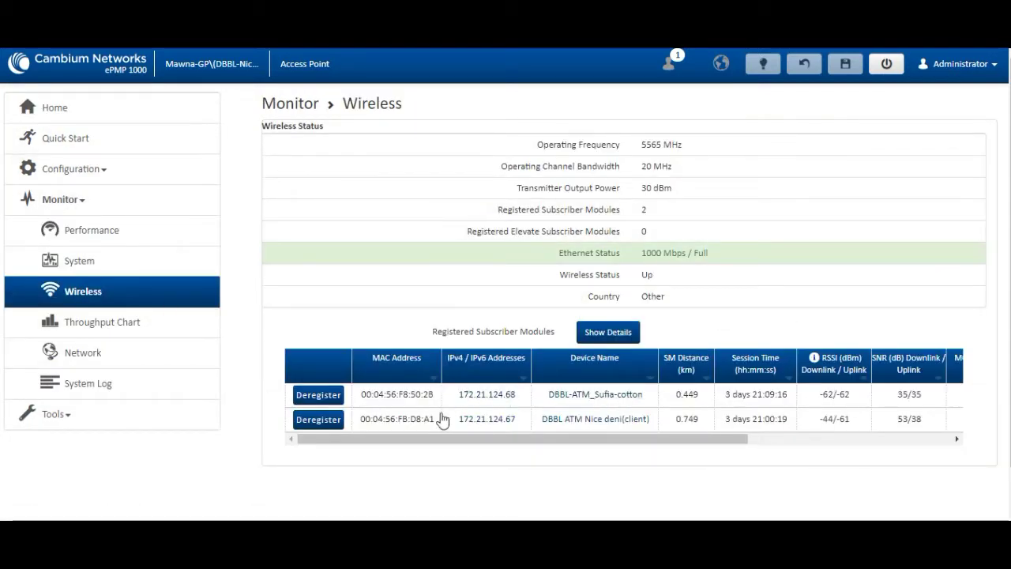
click(485, 394)
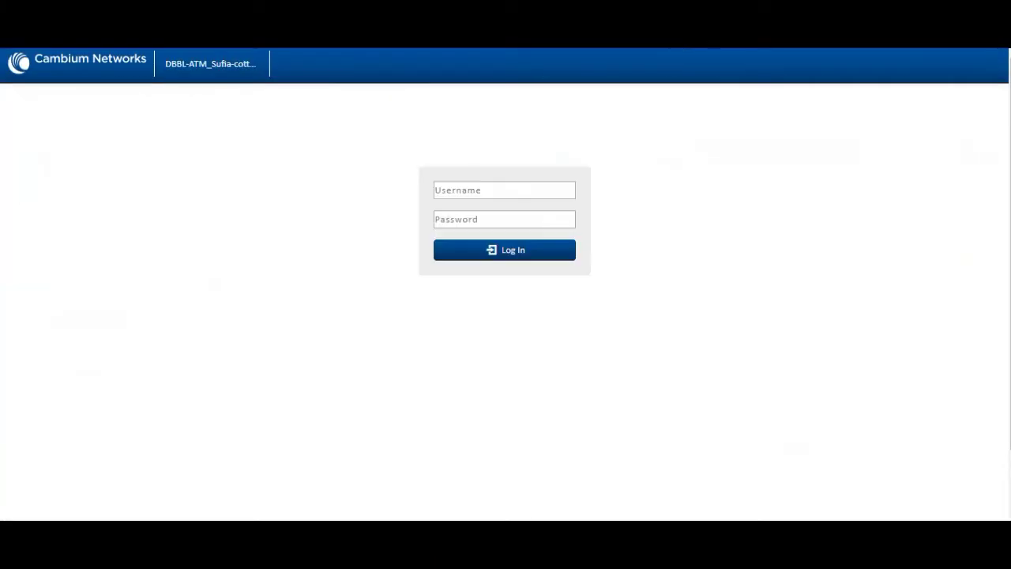
Step: Log in to the subscriber module with the saved username and password, saving the login
click(465, 191)
click(460, 209)
click(470, 227)
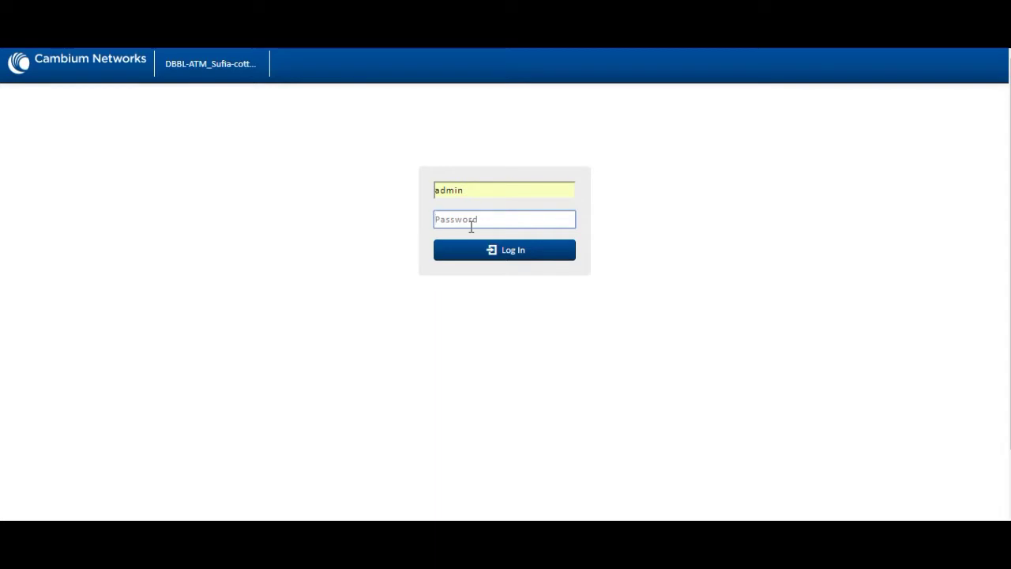
key(Return)
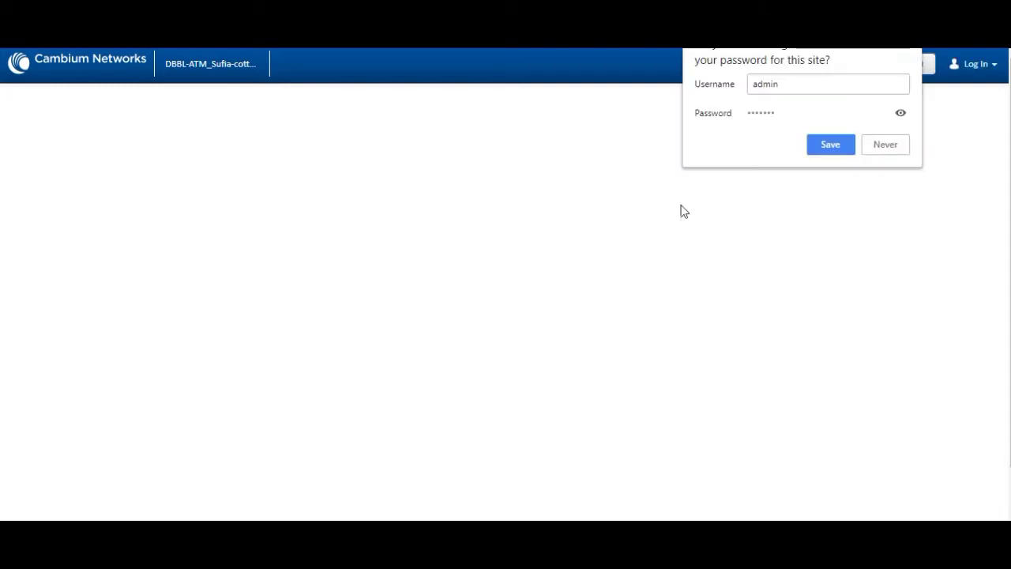
click(848, 137)
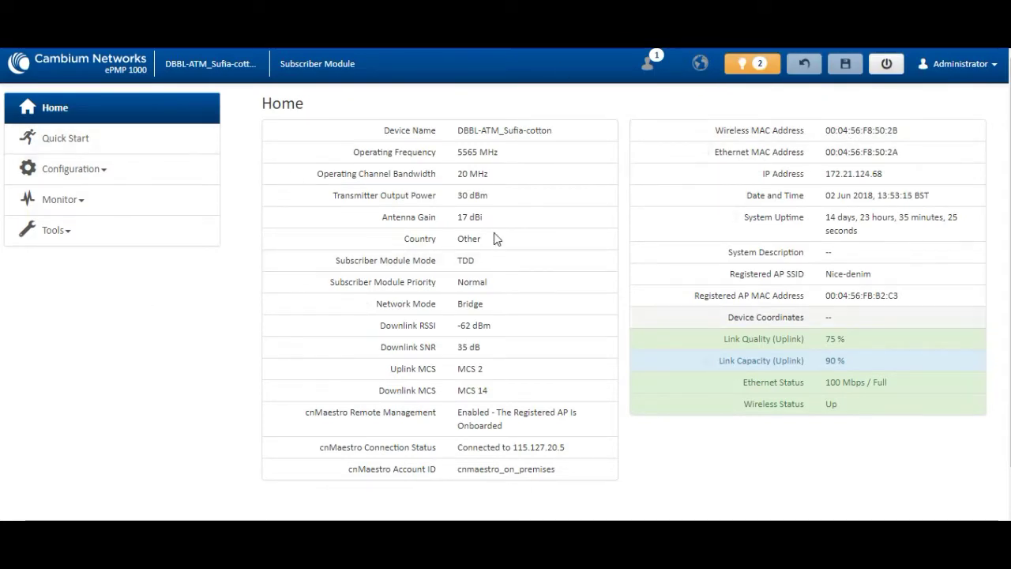
Step: Expand Configuration on the subscriber module
click(82, 168)
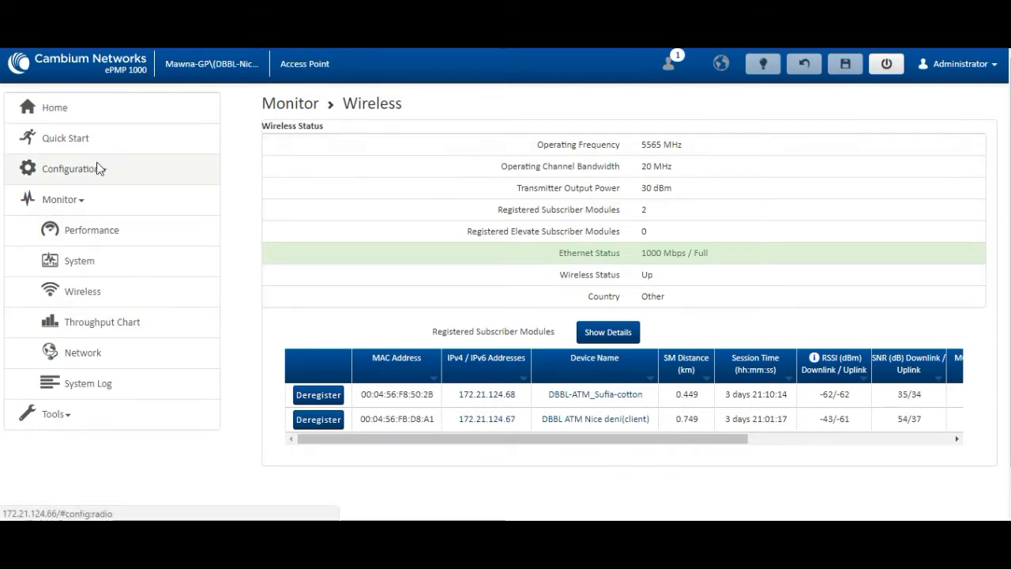
Step: Scroll through the Radio page showing SSID Nice-denim at 5565 MHz
click(98, 168)
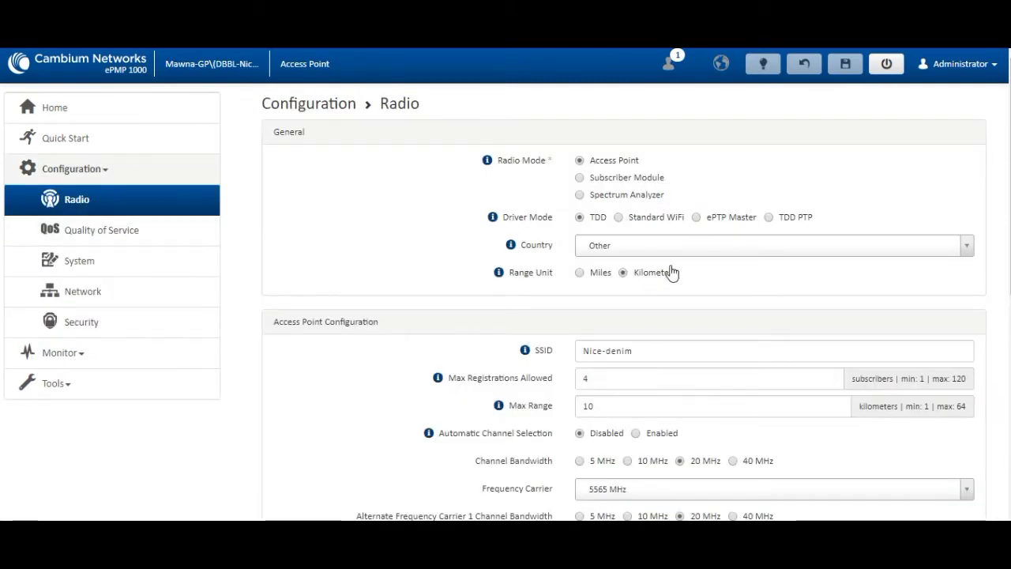
scroll(671, 289, down, 7)
scroll(671, 305, up, 6)
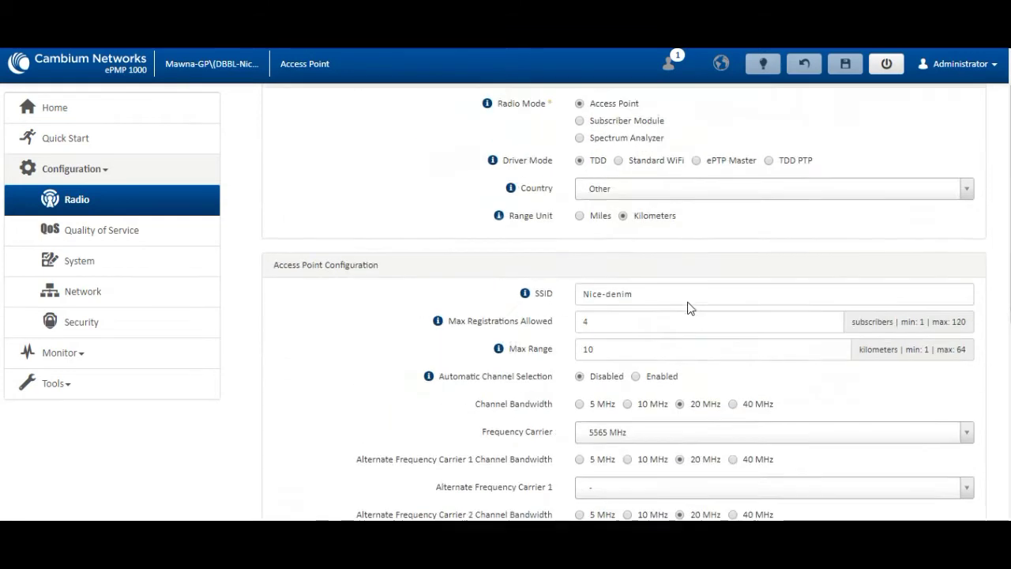
scroll(688, 308, up, 1)
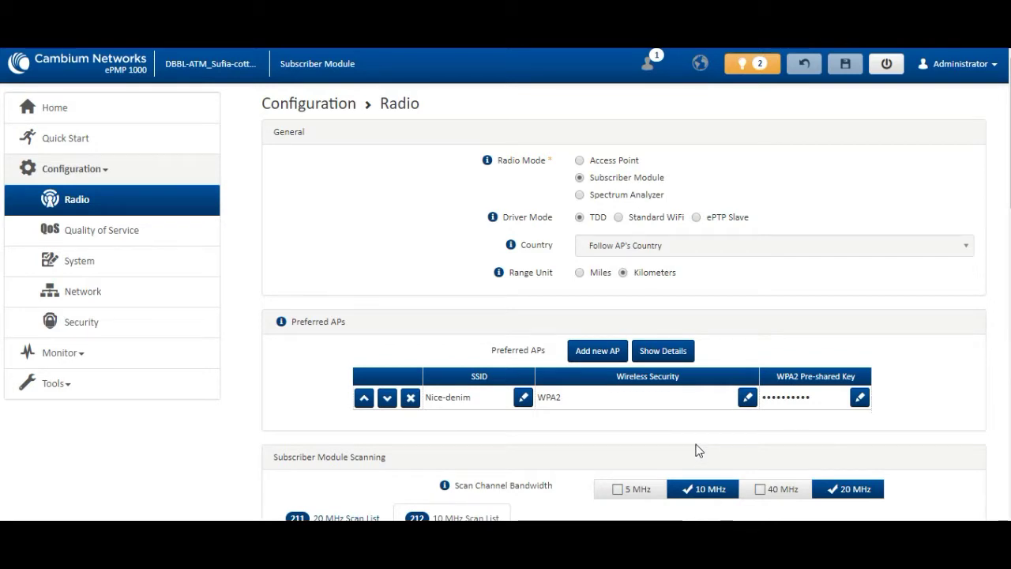
click(523, 397)
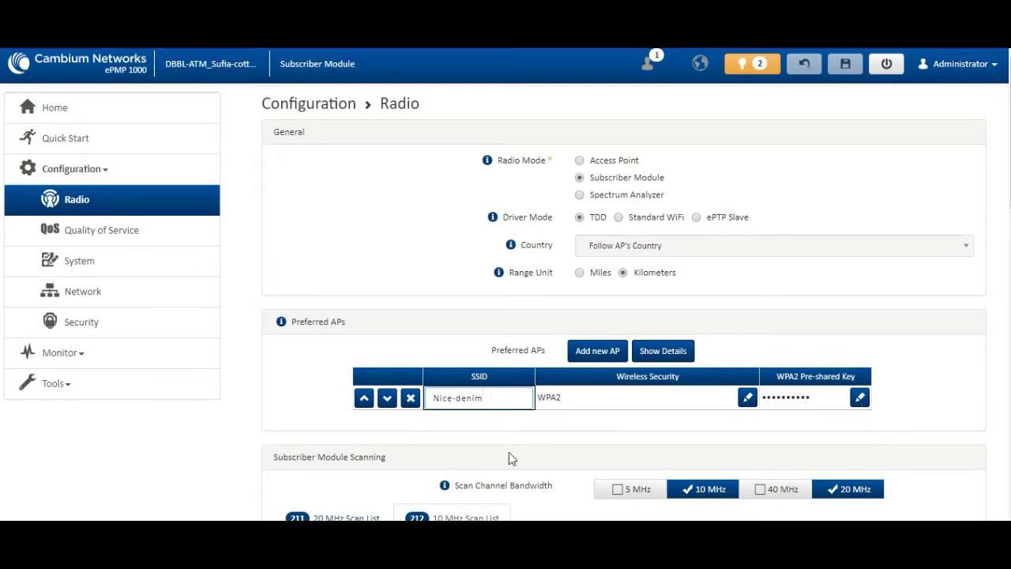
scroll(509, 454, down, 2)
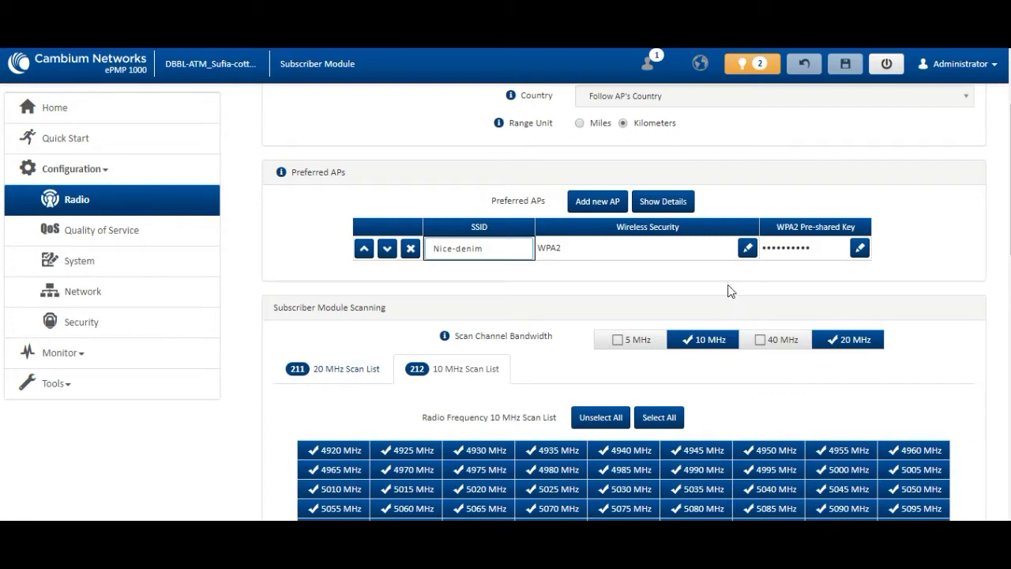
scroll(713, 422, down, 5)
scroll(713, 422, down, 4)
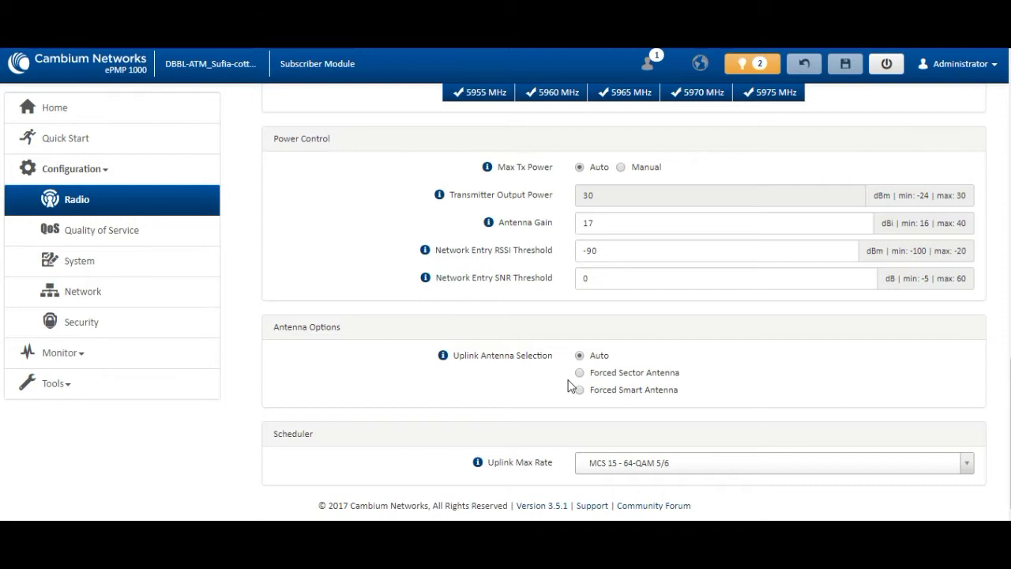
scroll(616, 348, up, 1)
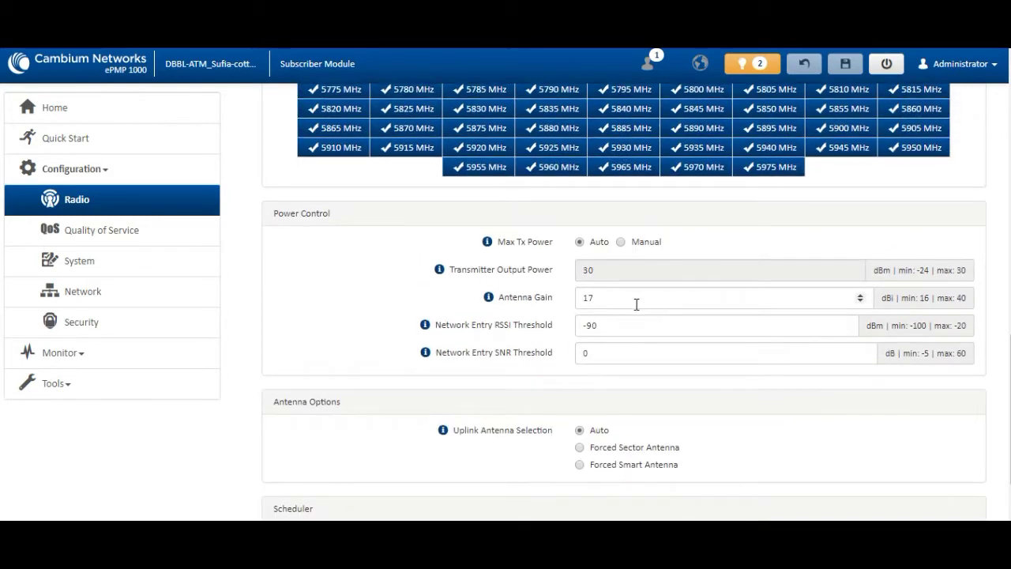
drag(613, 274, 548, 273)
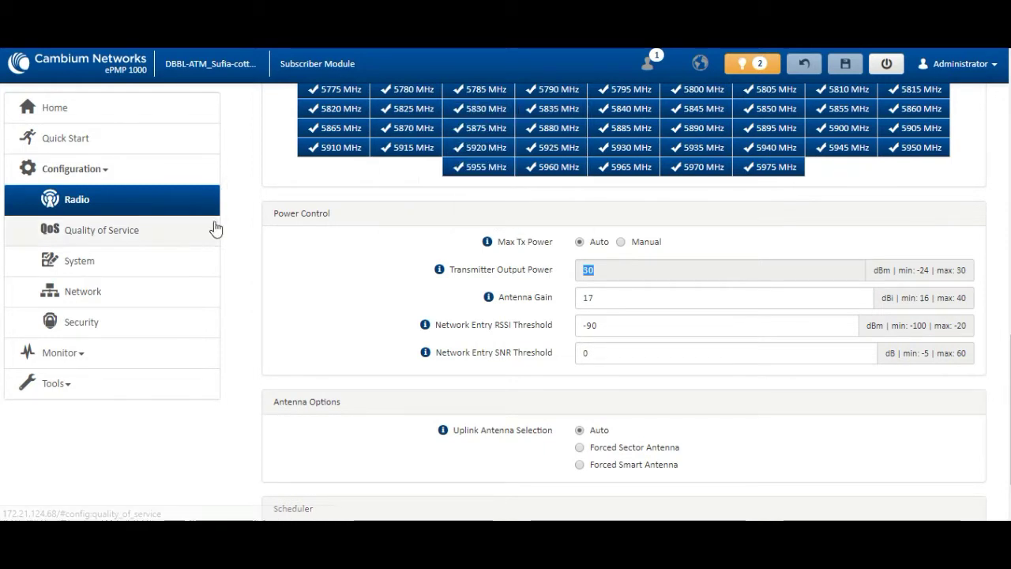
Step: Go via Quality of Service and System to Network: Bridge mode, IP 172.21.124.68, VLAN 50
click(102, 228)
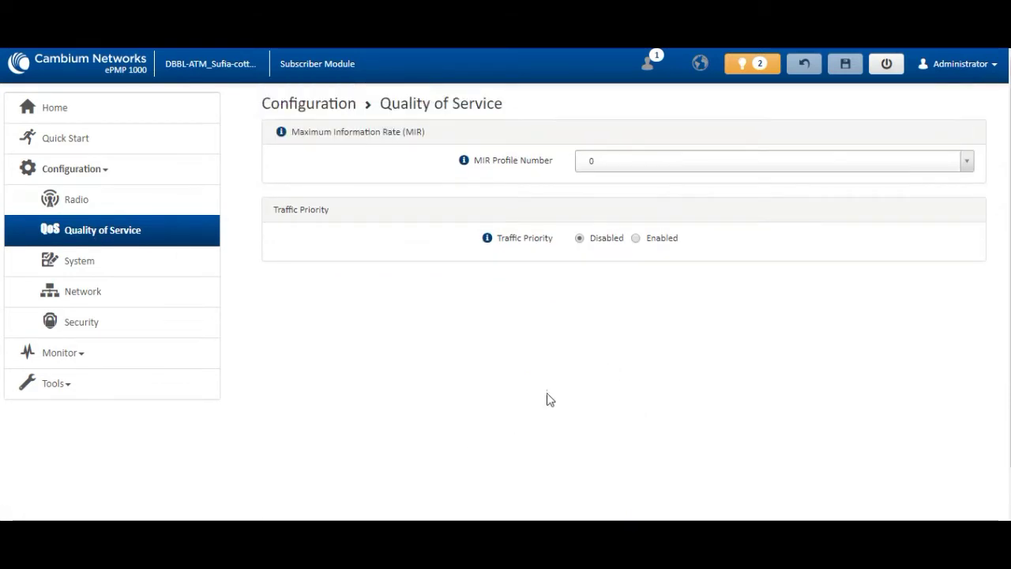
click(92, 290)
click(88, 267)
drag(711, 162, 451, 197)
scroll(721, 392, down, 1)
scroll(720, 392, down, 4)
scroll(720, 391, up, 3)
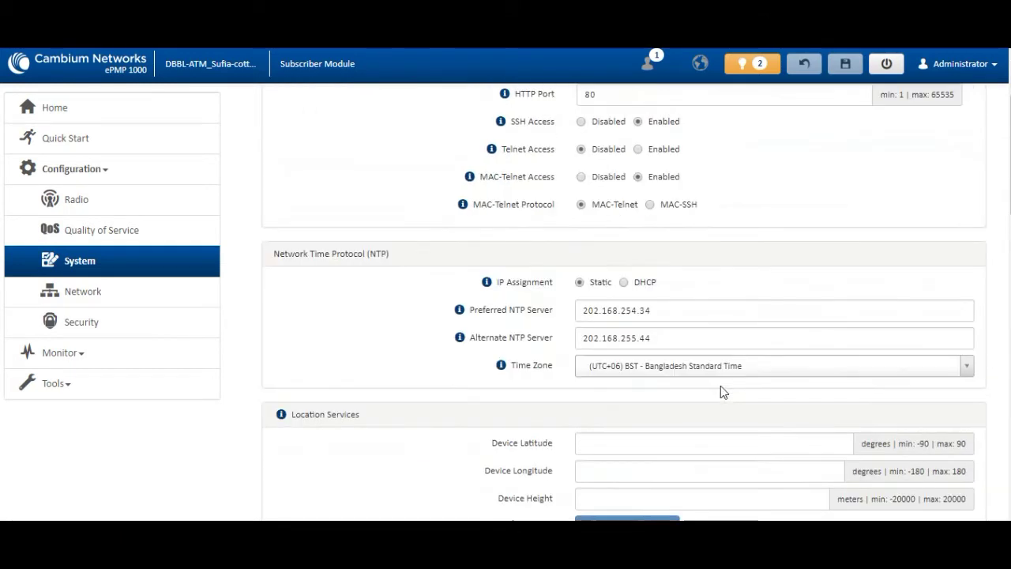
click(84, 291)
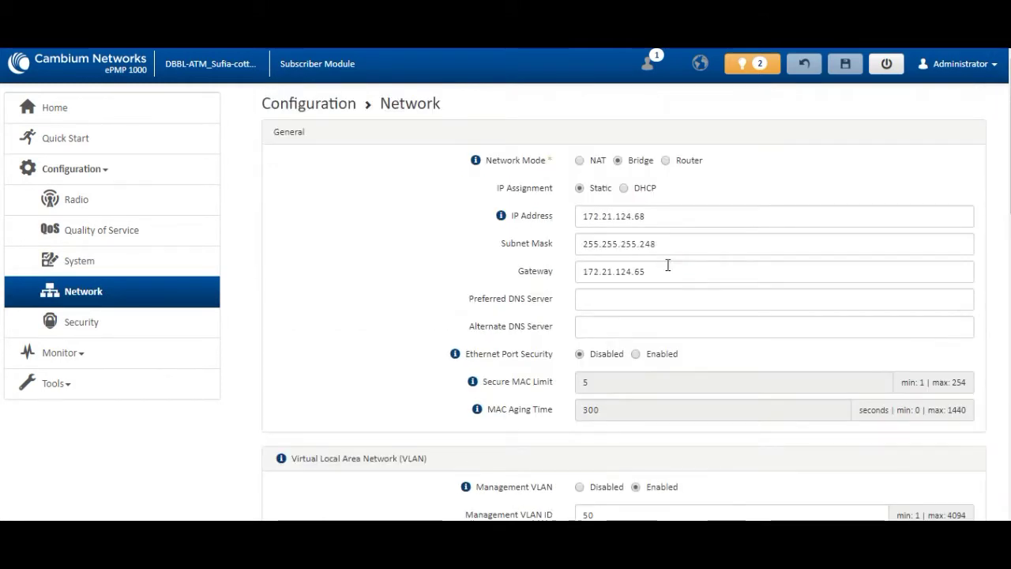
Step: Review the subscriber's VLAN settings, selecting Management VLAN ID 50 and Data VLAN ID 203
scroll(664, 268, down, 4)
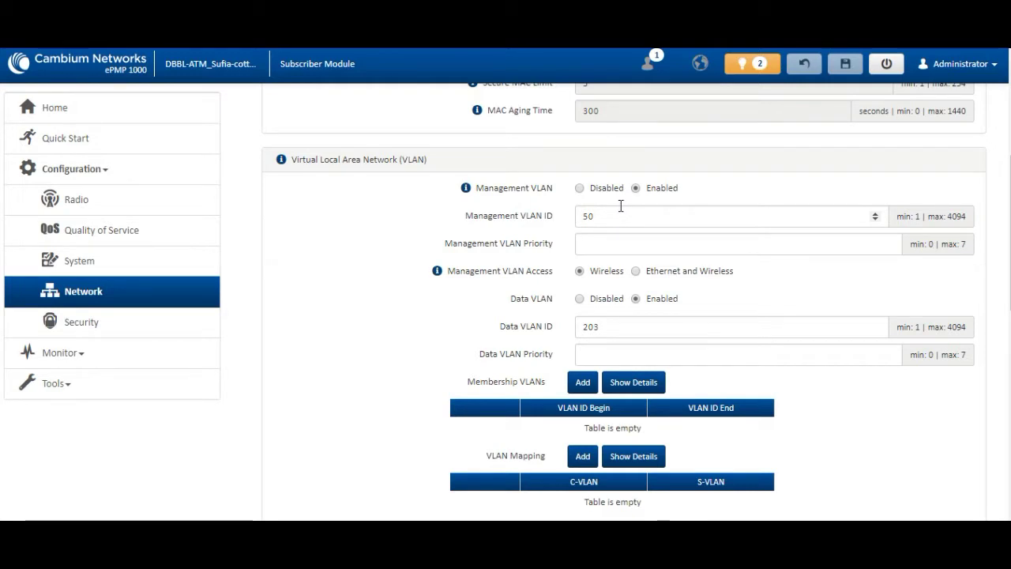
scroll(559, 334, up, 4)
scroll(559, 334, down, 2)
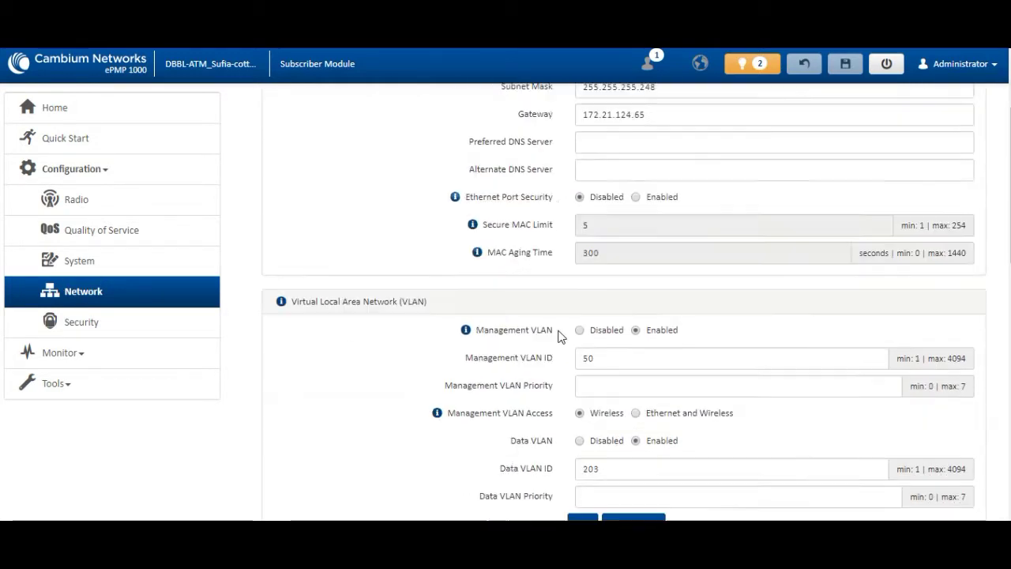
scroll(560, 335, down, 2)
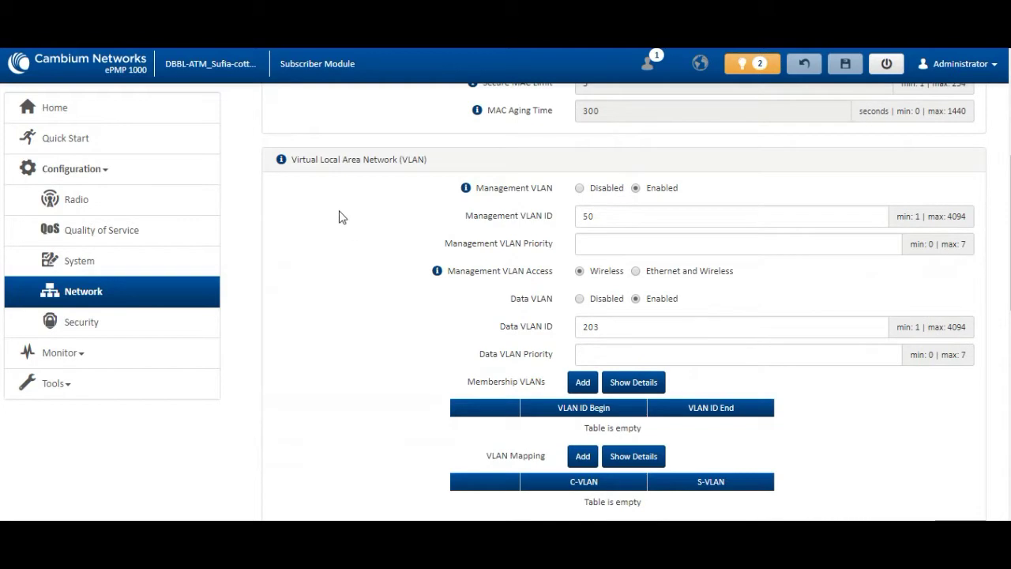
double_click(643, 218)
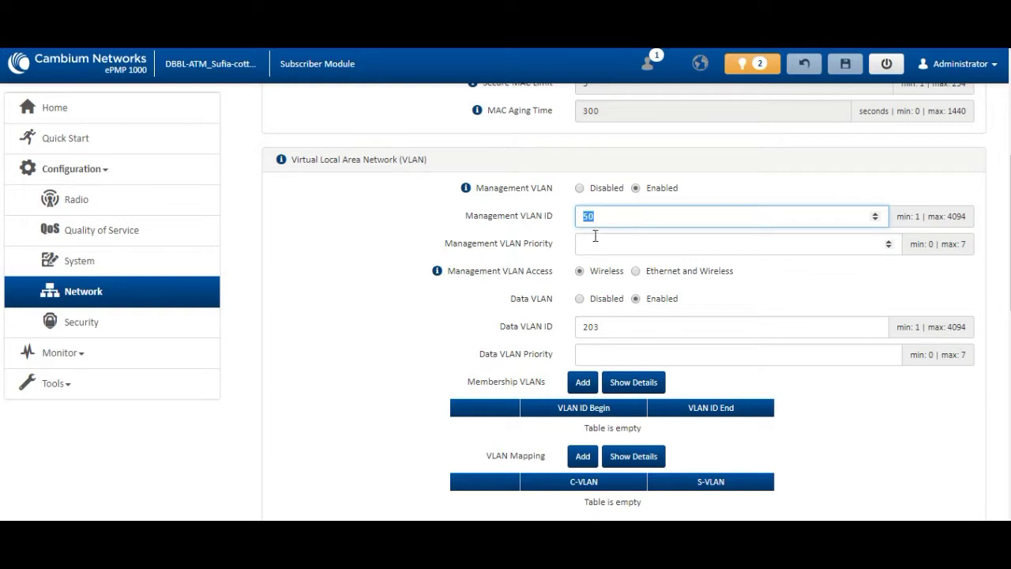
double_click(627, 331)
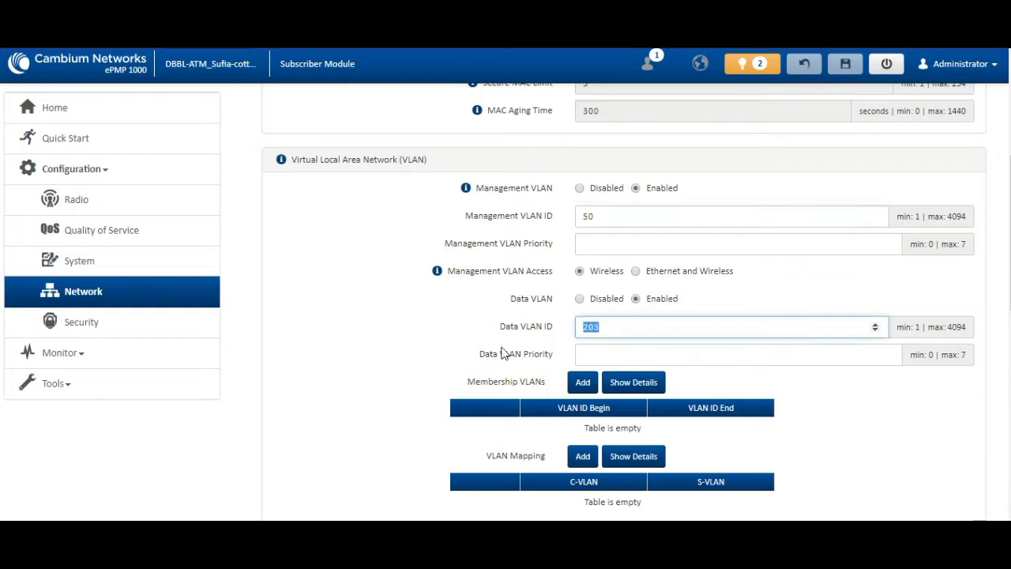
Step: Open the subscriber module's Security page to review its RADIUS EAP-TTLS options
scroll(642, 424, down, 3)
scroll(643, 425, up, 3)
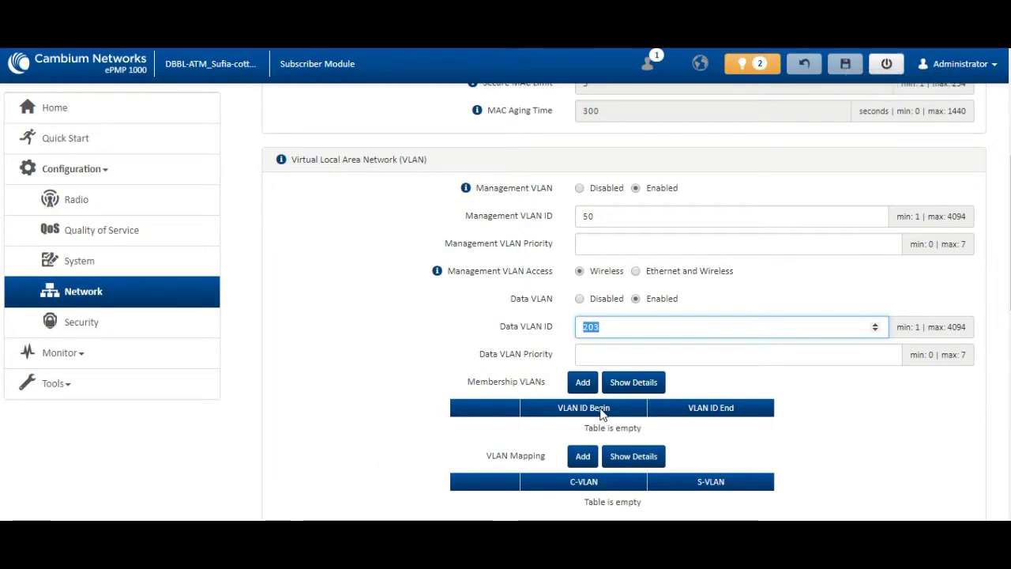
scroll(602, 414, down, 2)
scroll(601, 414, up, 3)
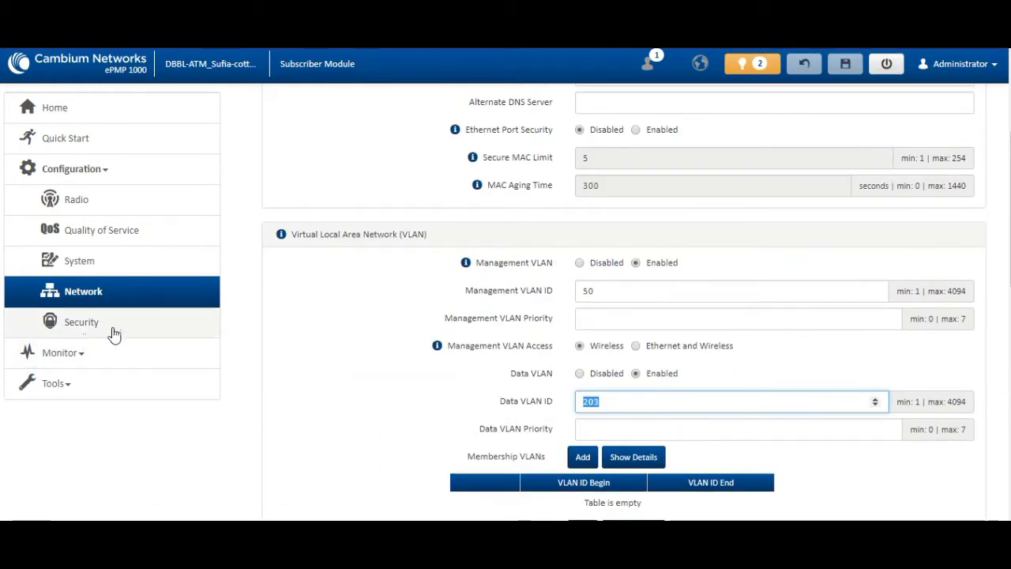
click(113, 332)
scroll(813, 311, up, 5)
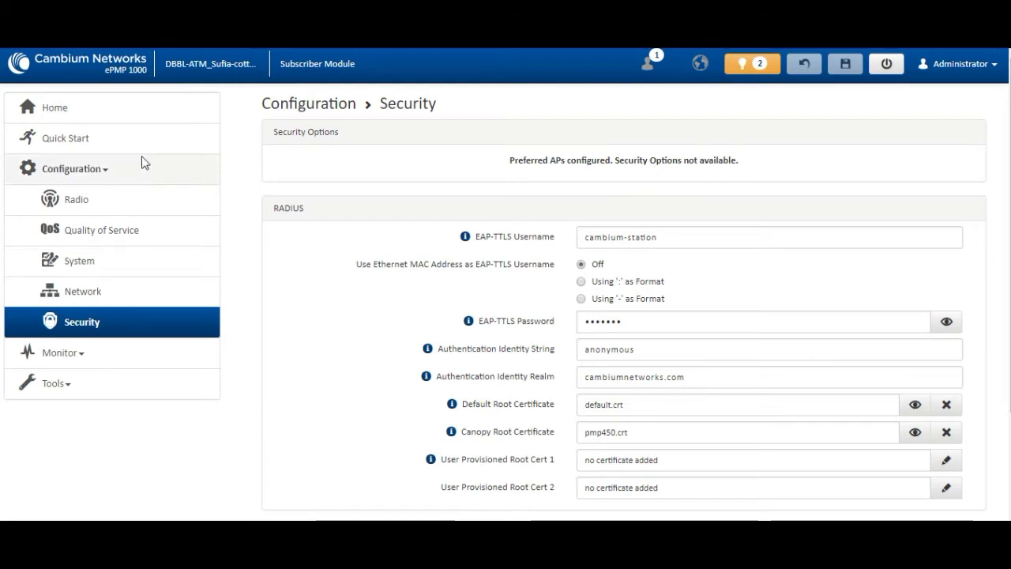
Step: Return to Home, then open the subscriber's Radio configuration showing preferred AP Nice-denim
click(71, 106)
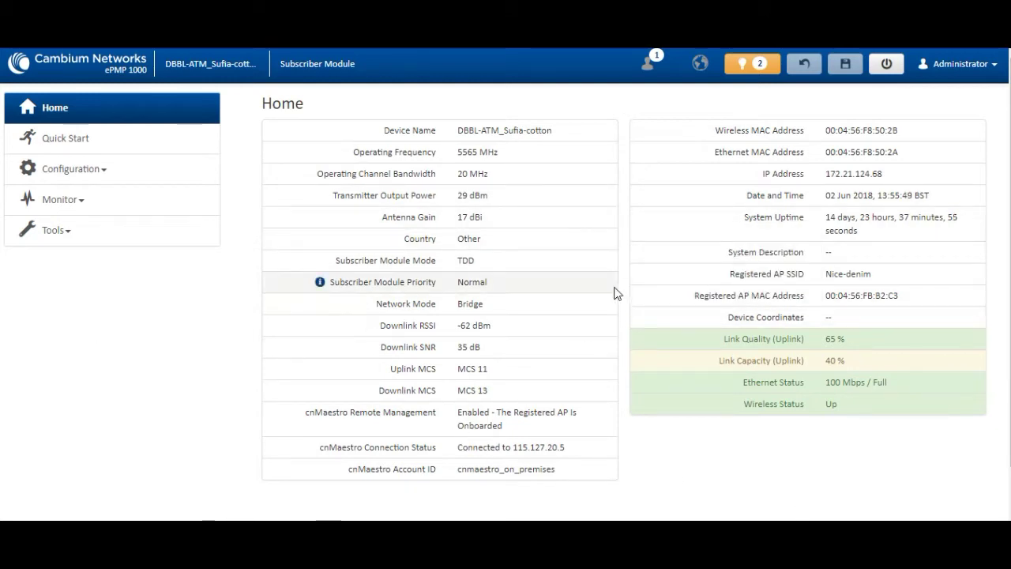
click(74, 175)
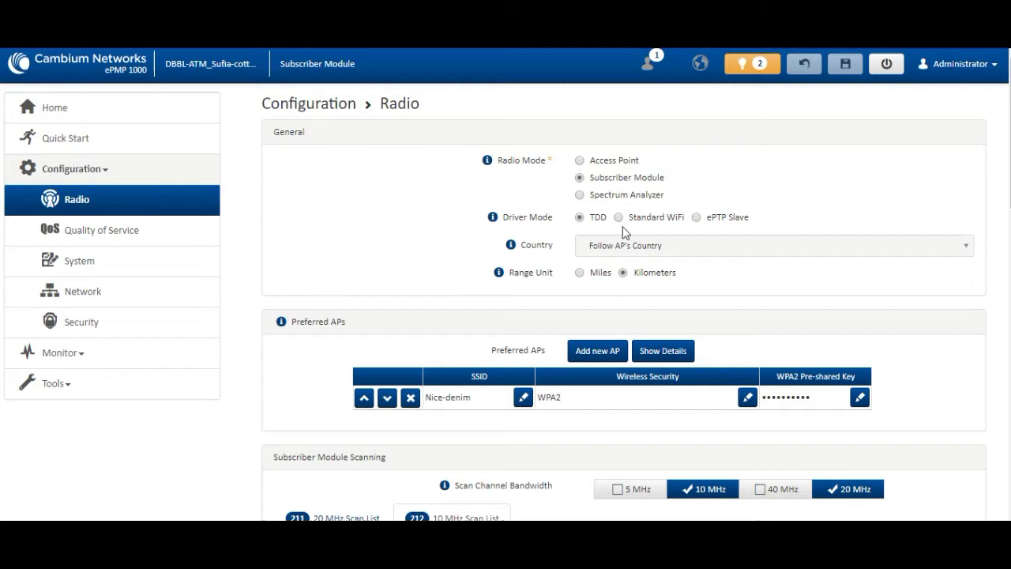
Step: Try ePTP Slave driver mode, revert to TDD, and return to the subscriber's Home page
scroll(624, 232, down, 3)
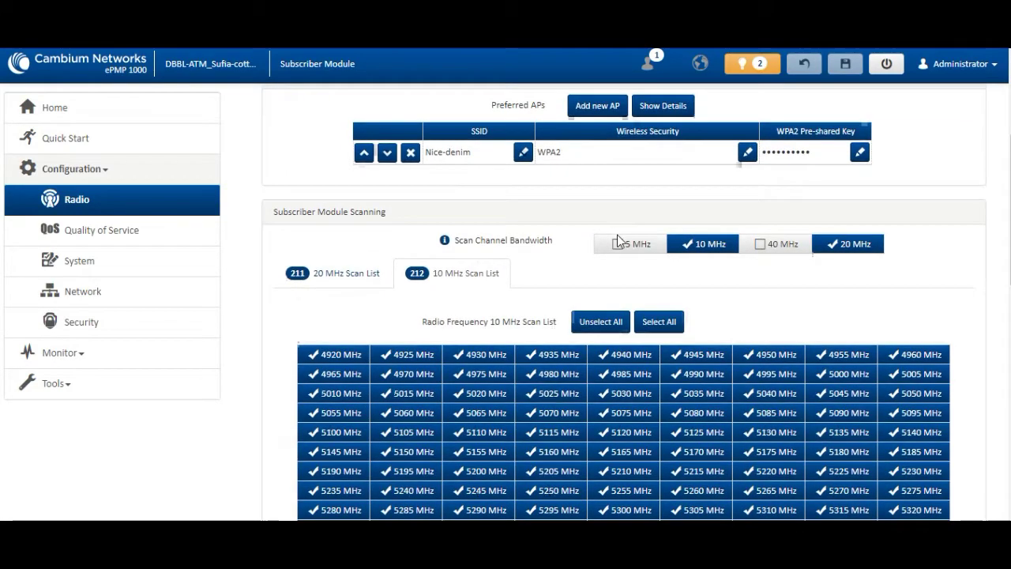
scroll(707, 323, down, 9)
scroll(707, 328, up, 9)
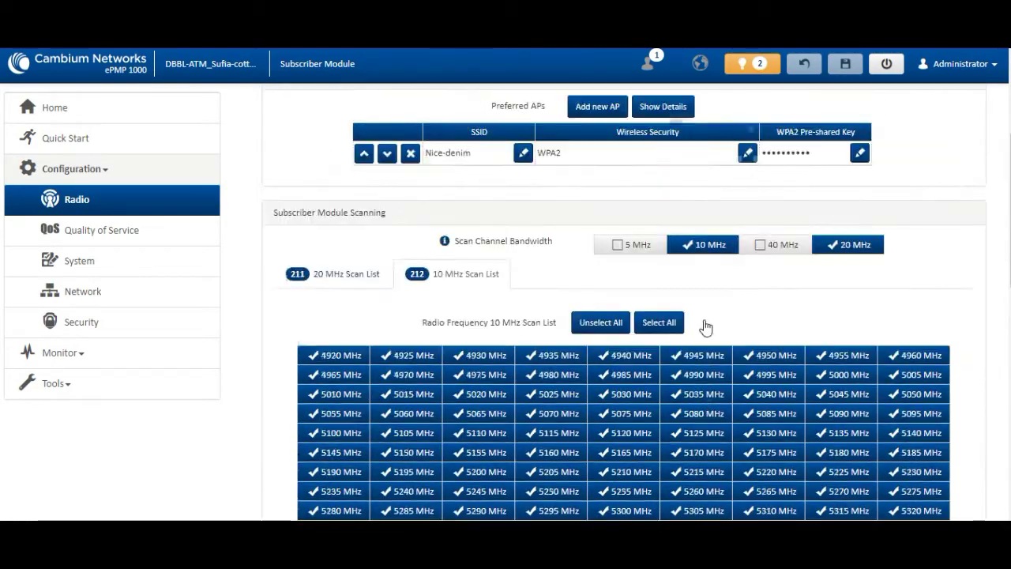
scroll(706, 327, up, 3)
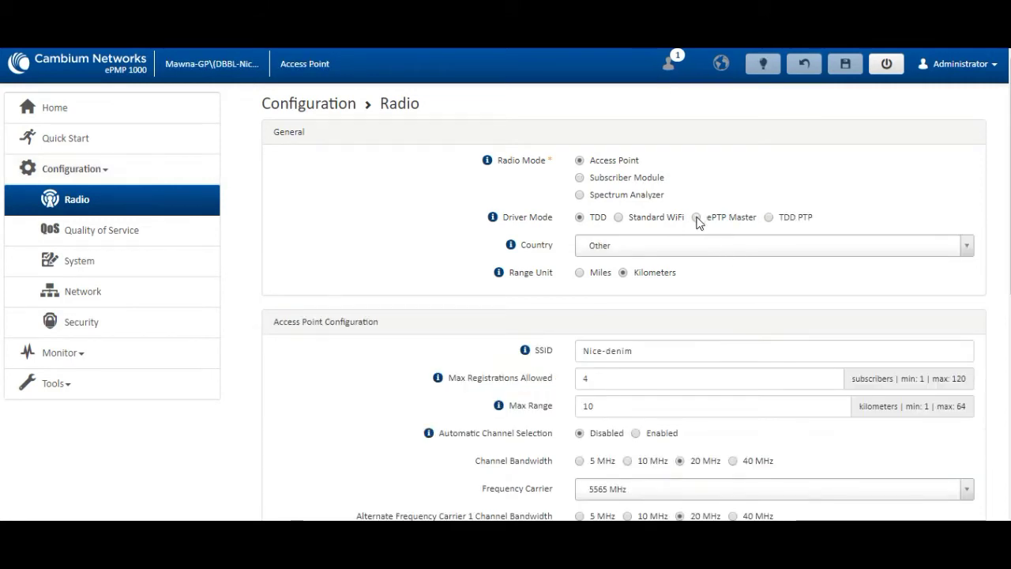
click(696, 216)
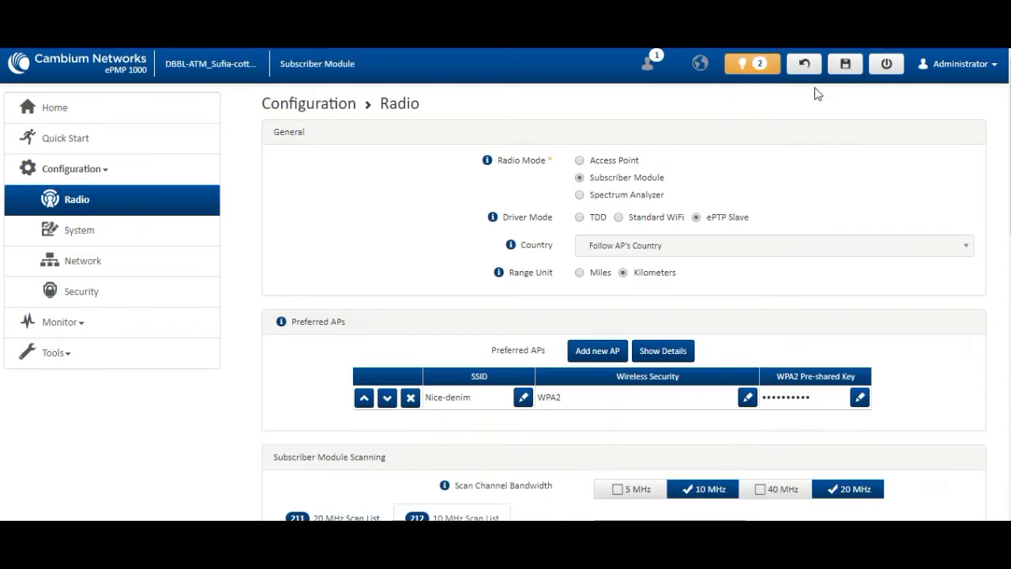
click(812, 66)
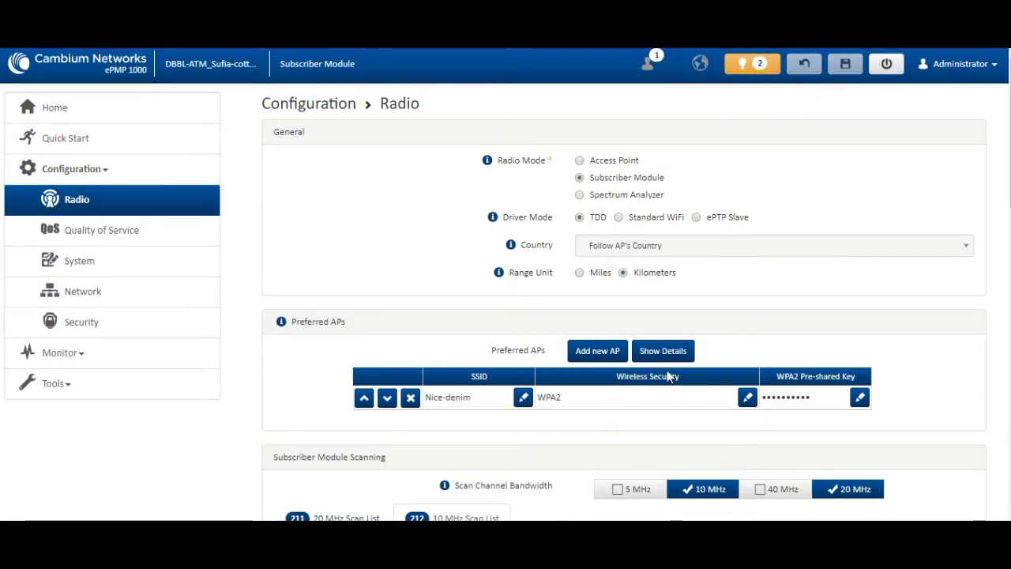
click(110, 118)
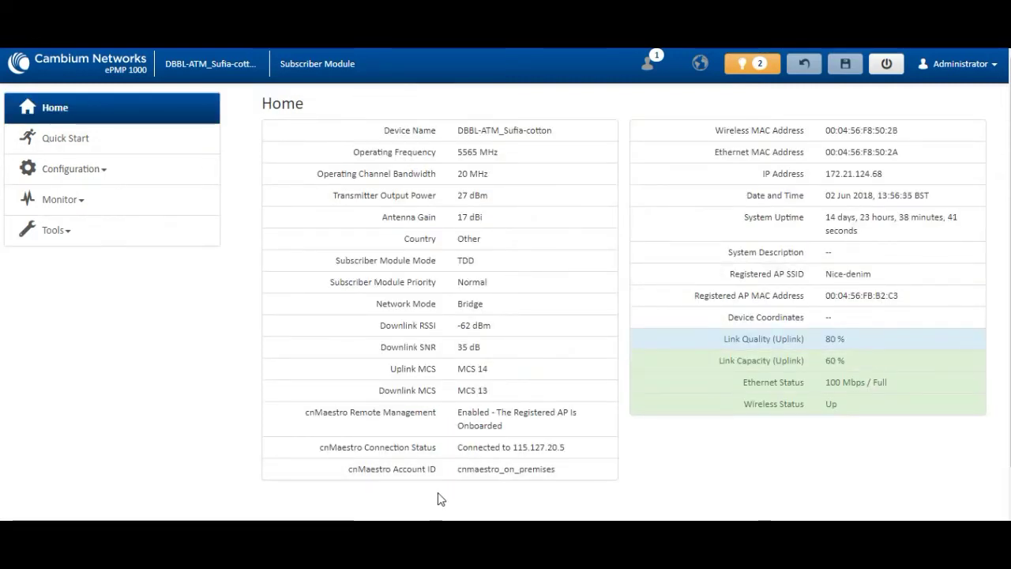
Step: Highlight the subscriber's MCS, -62 dBm Downlink RSSI, transmit power, antenna gain and TDD mode readings
drag(515, 365, 437, 369)
drag(488, 391, 417, 390)
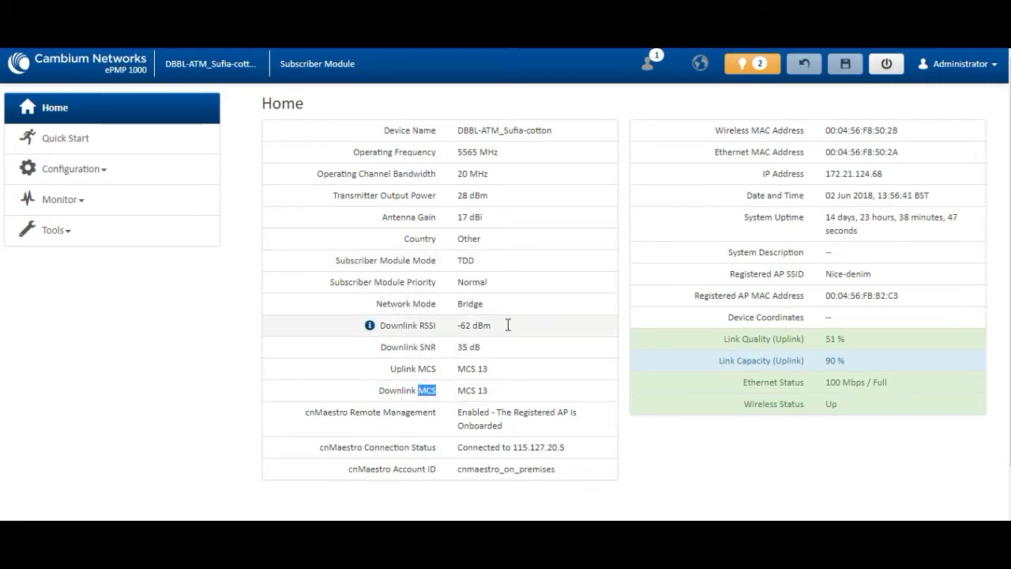
drag(509, 324, 382, 327)
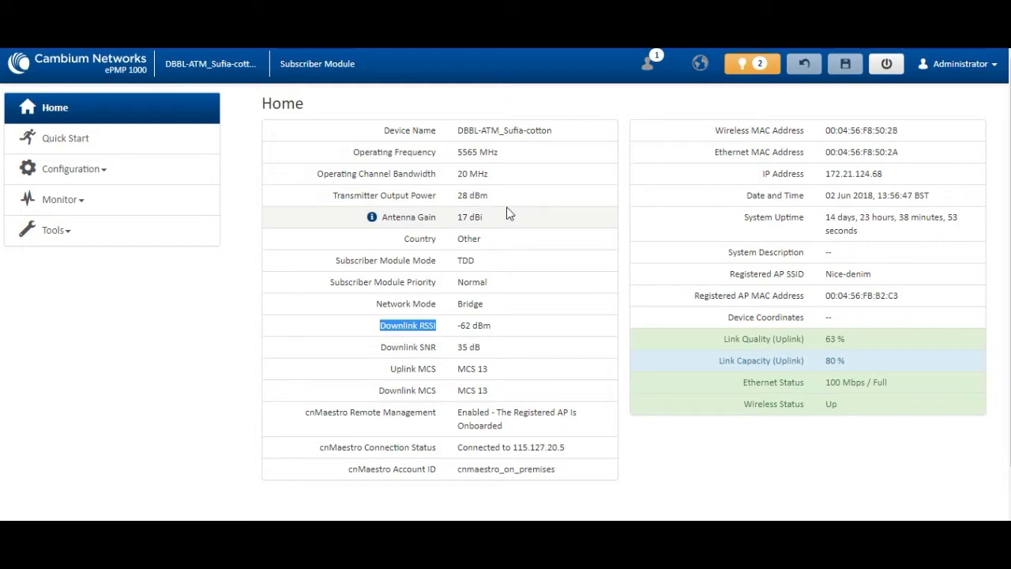
drag(507, 200, 434, 196)
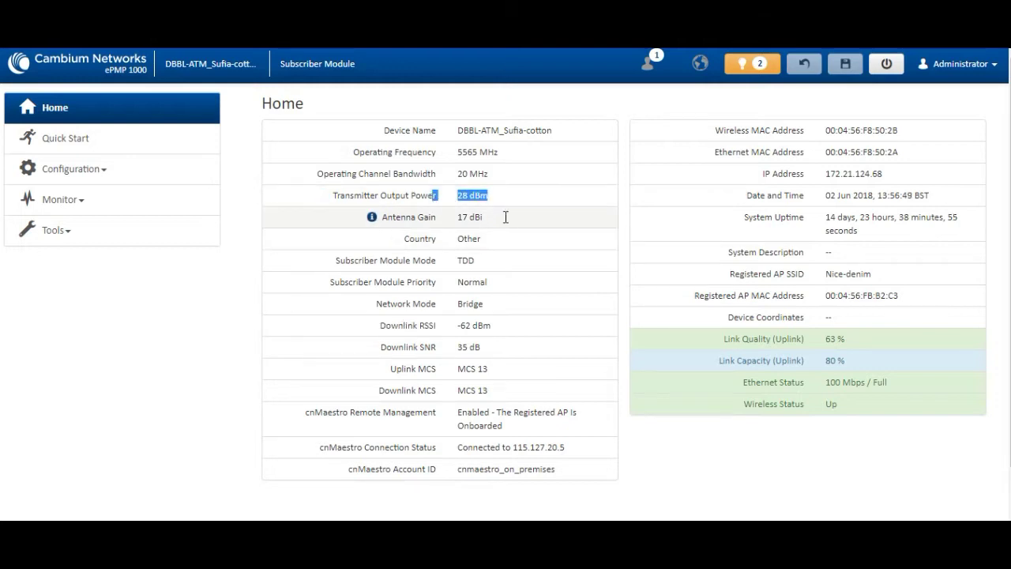
double_click(426, 217)
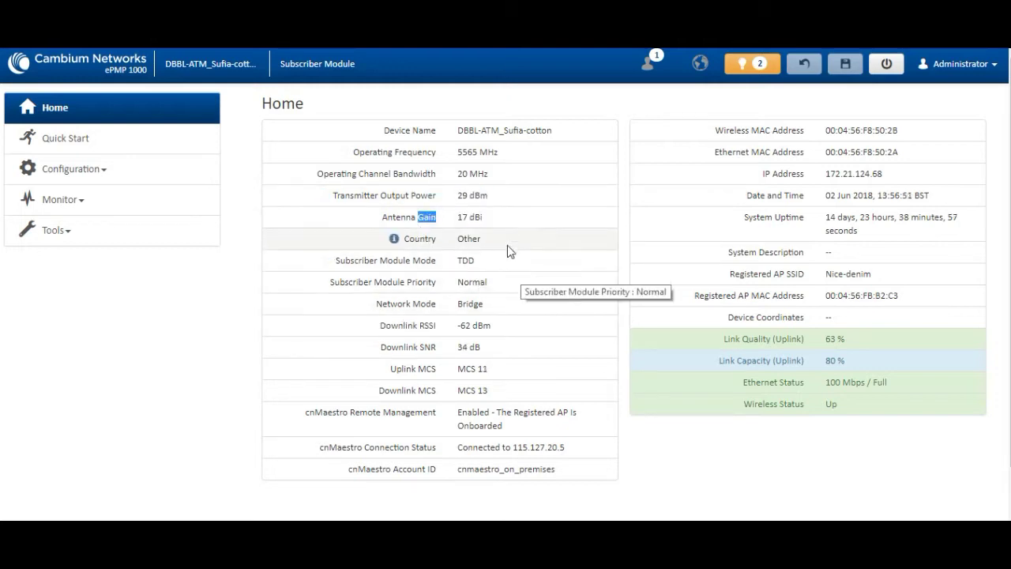
drag(508, 245, 457, 216)
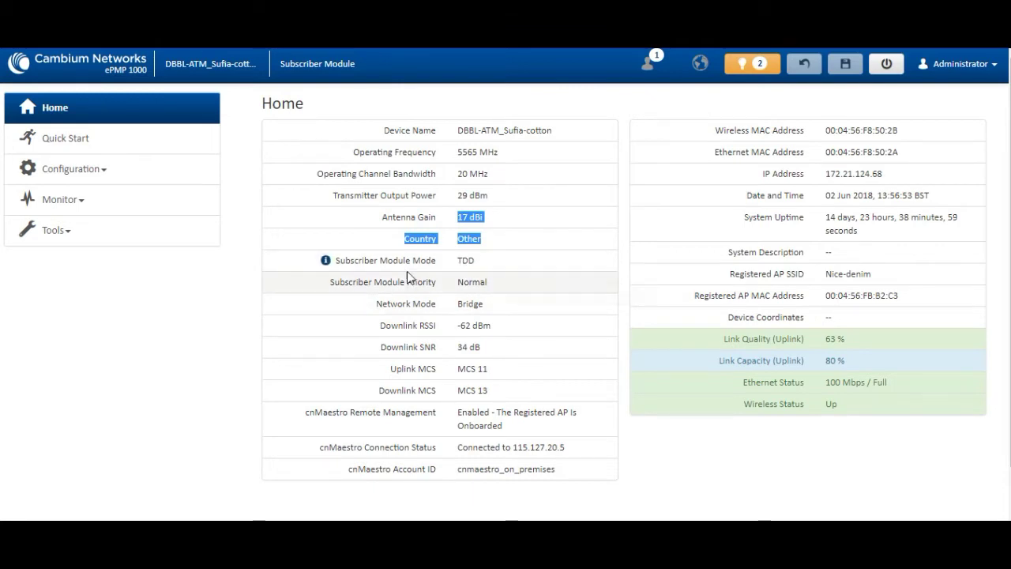
double_click(465, 260)
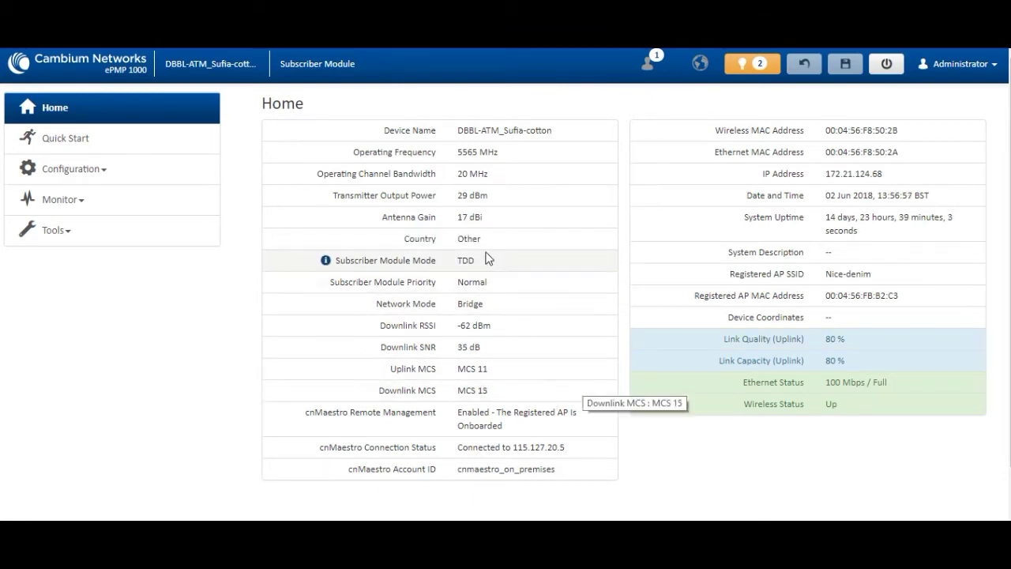
drag(484, 260, 411, 261)
Step: Highlight the Downlink RSSI, Downlink MCS 15, system uptime, and date and time values
mouse_move(691, 546)
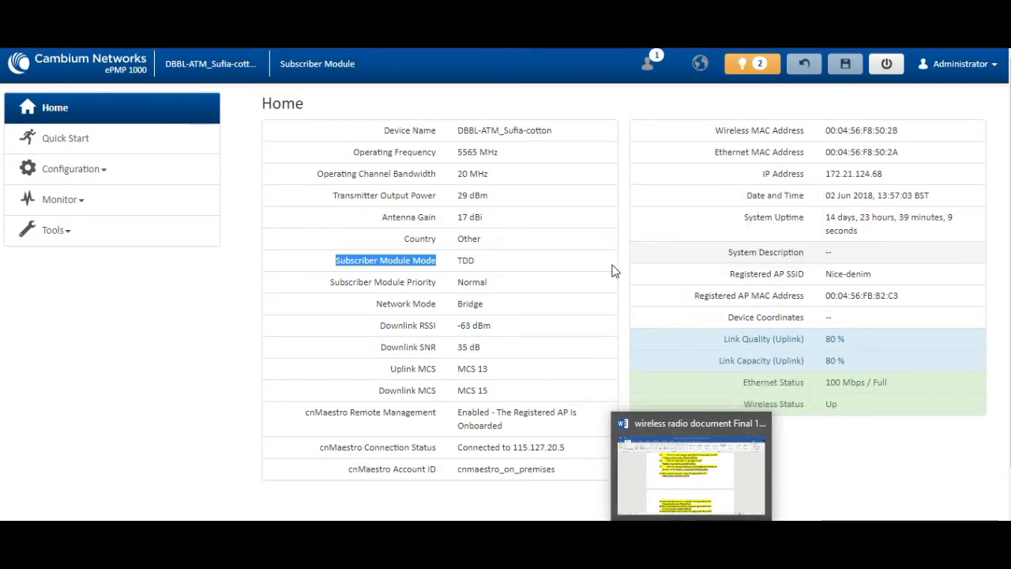
drag(494, 325, 433, 324)
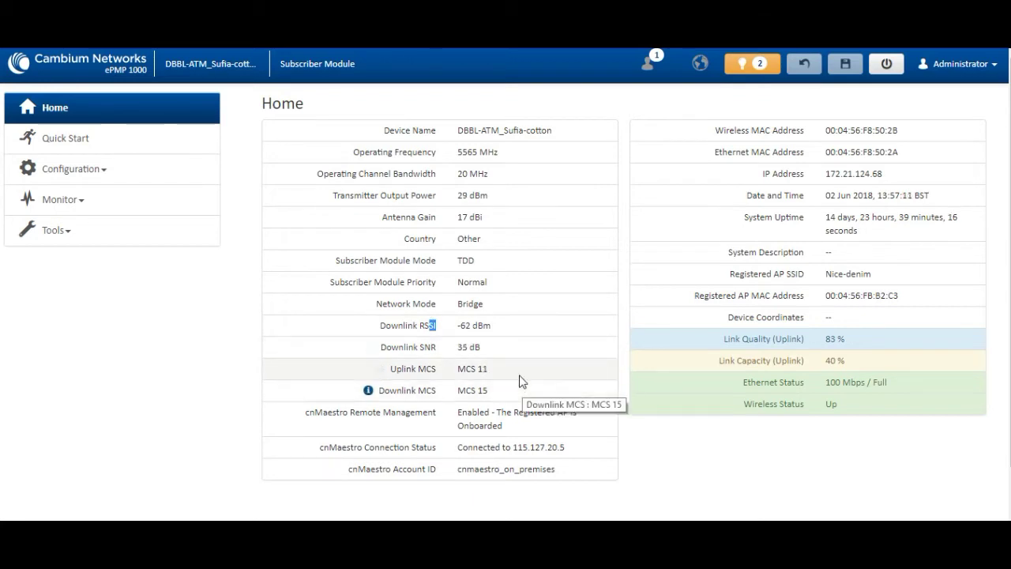
drag(488, 390, 421, 406)
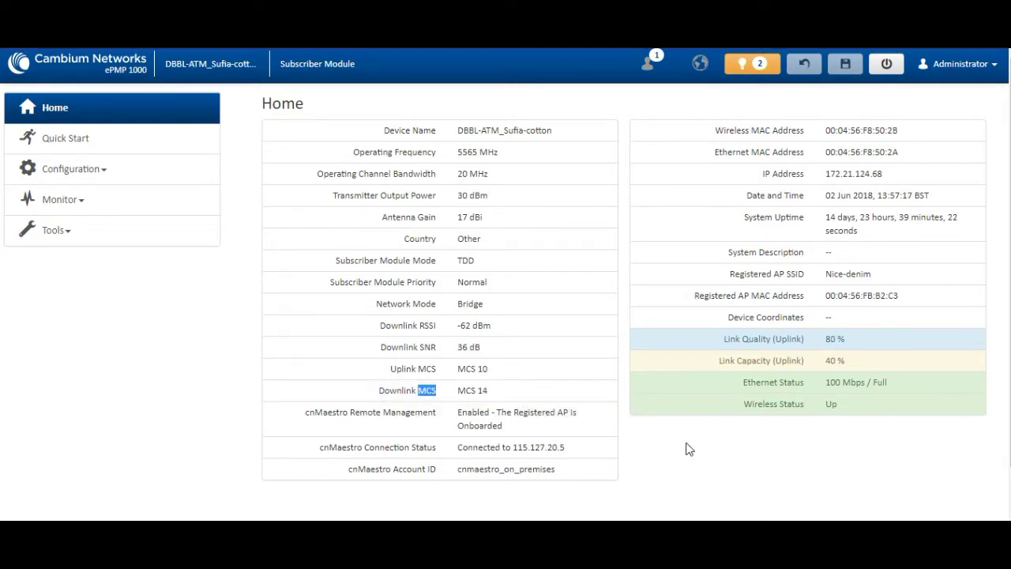
triple_click(860, 232)
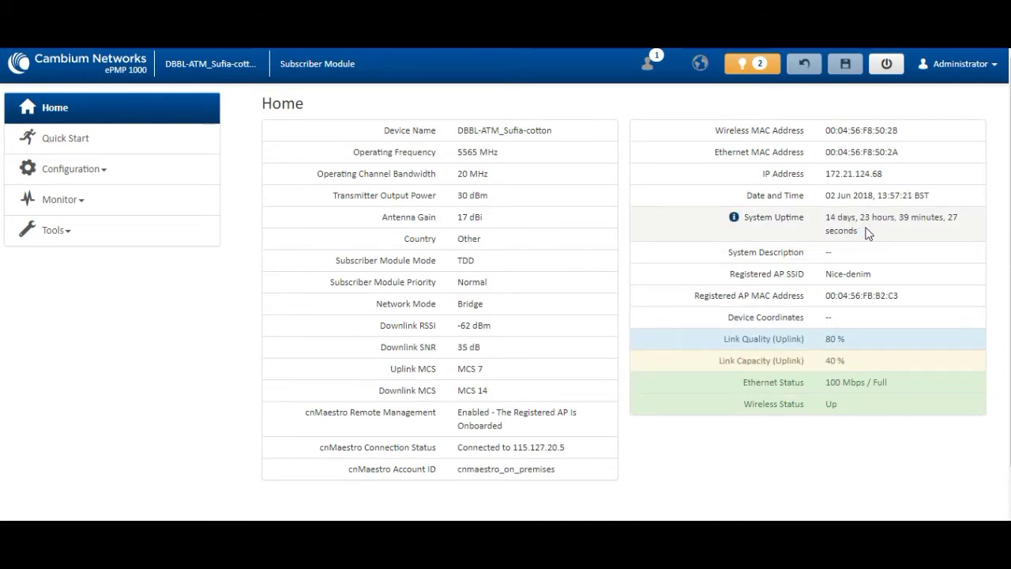
drag(829, 199, 941, 201)
drag(826, 196, 847, 216)
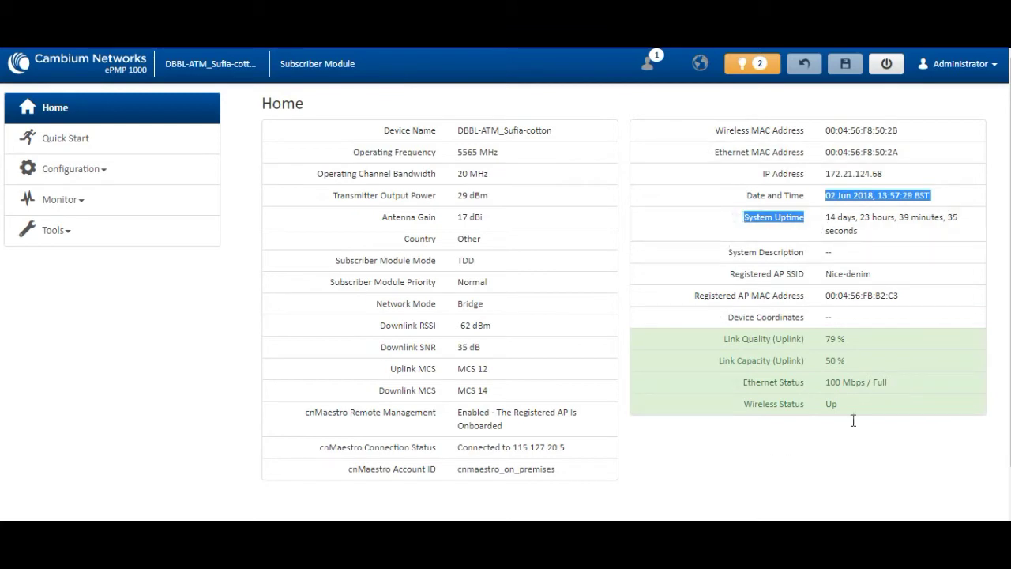
scroll(901, 326, down, 1)
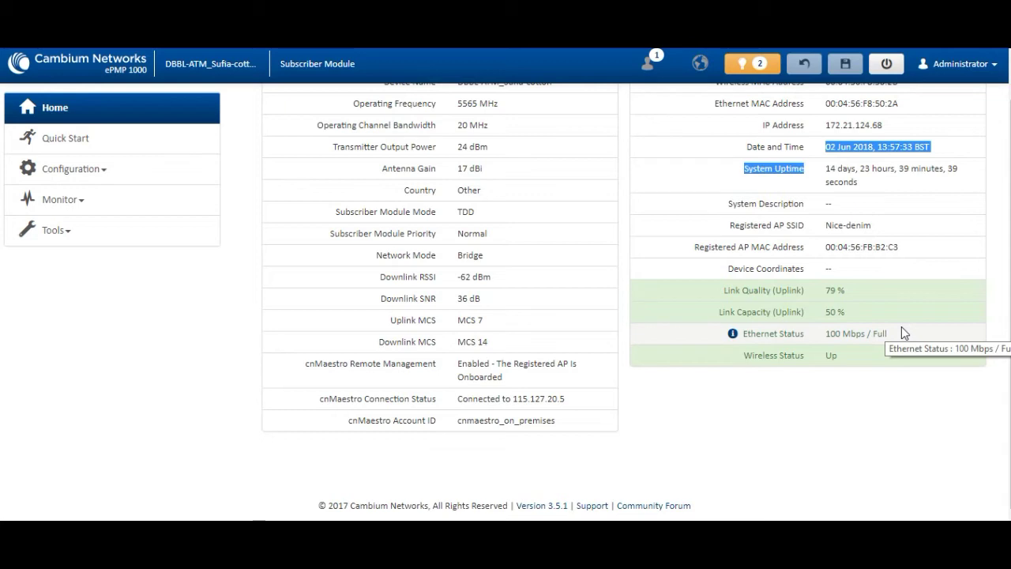
scroll(913, 292, up, 1)
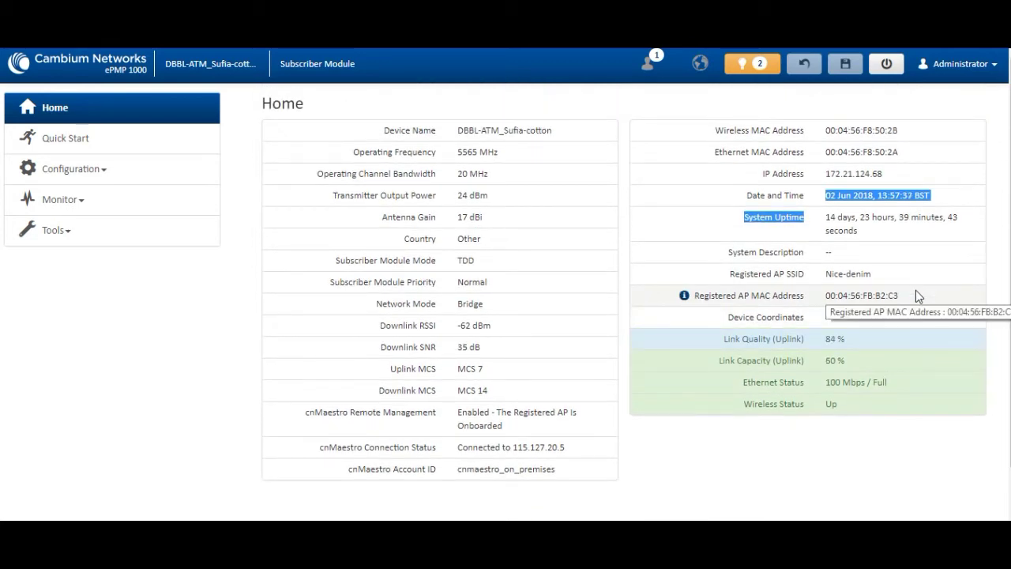
Step: Highlight the cnMaestro status rows and uptime, then show the access point's Home status page
drag(571, 466, 309, 479)
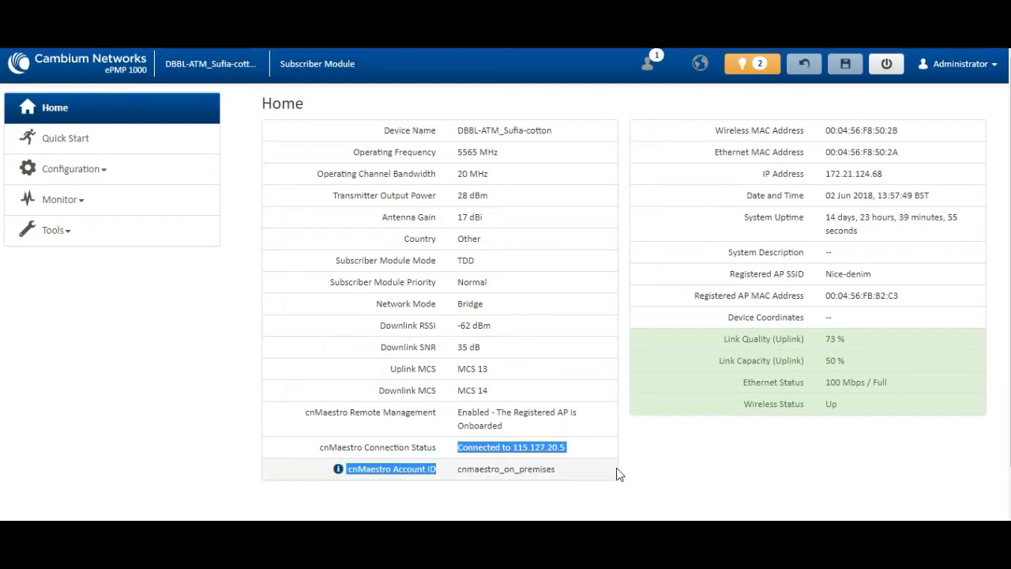
click(558, 285)
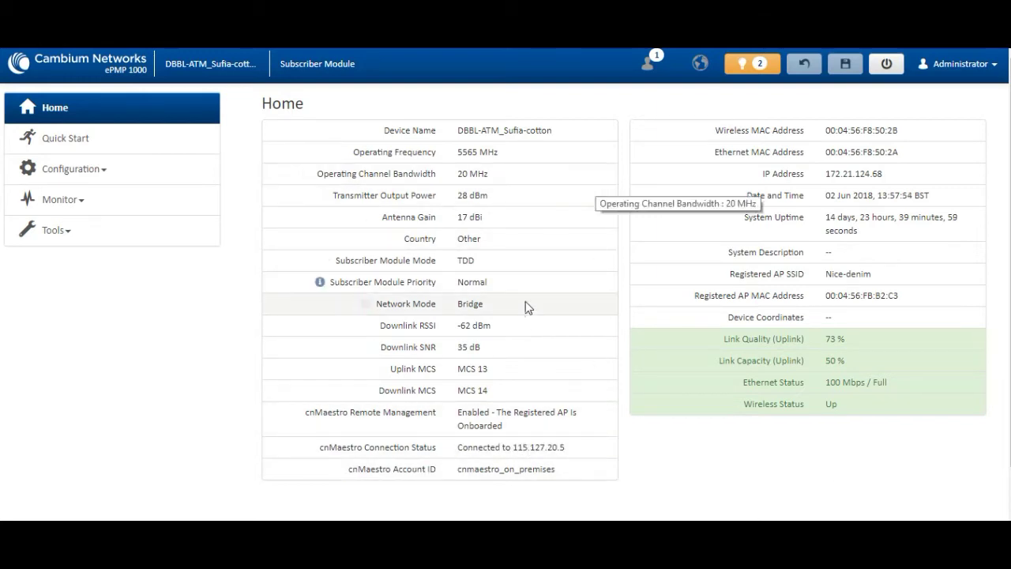
scroll(524, 308, down, 2)
scroll(524, 314, up, 2)
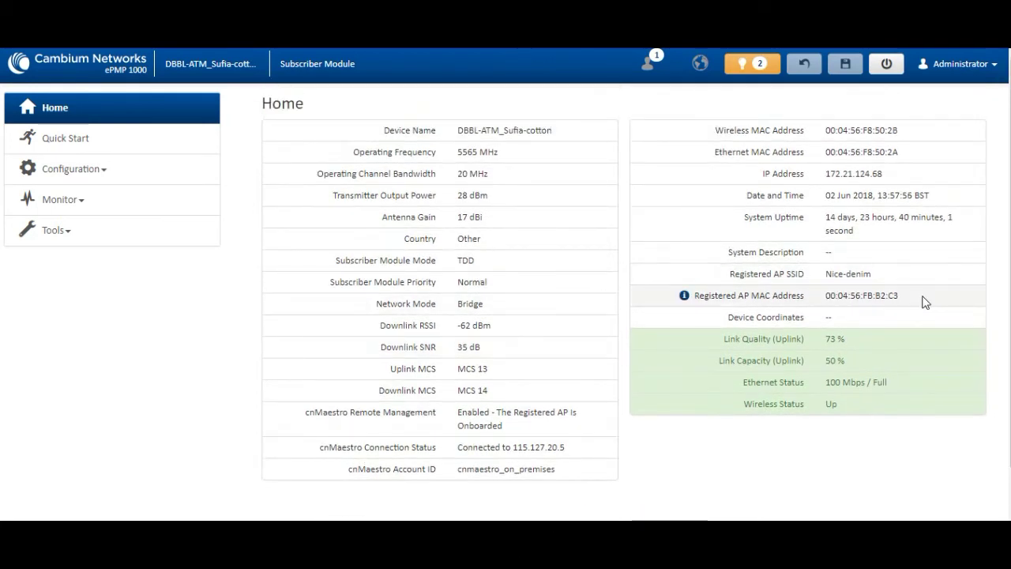
triple_click(849, 229)
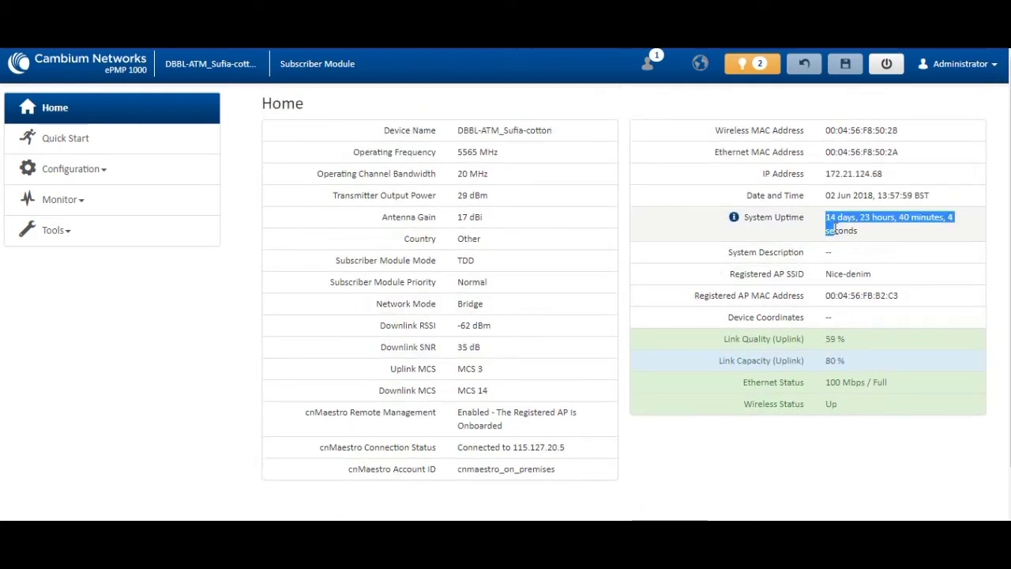
click(882, 235)
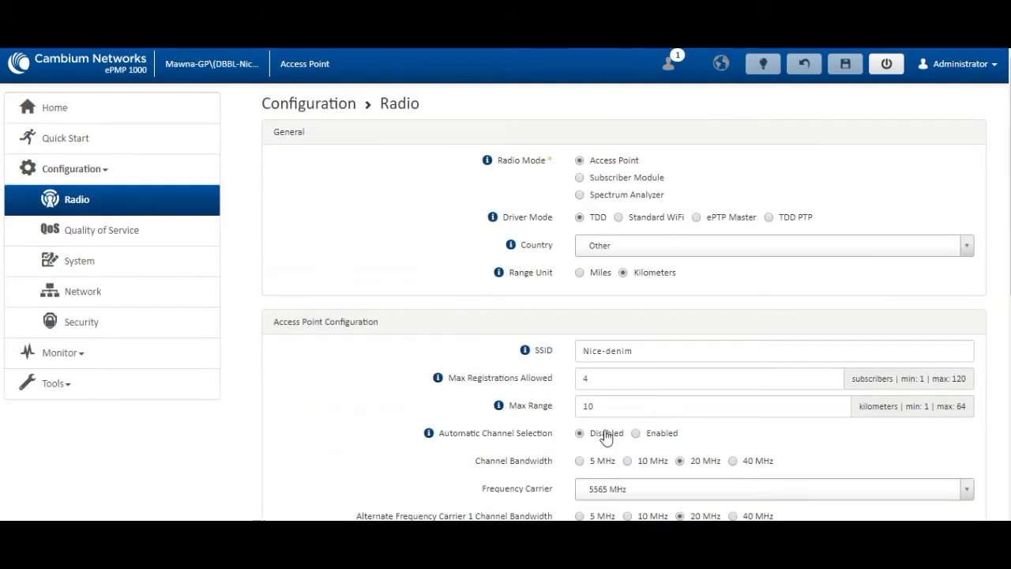
click(55, 109)
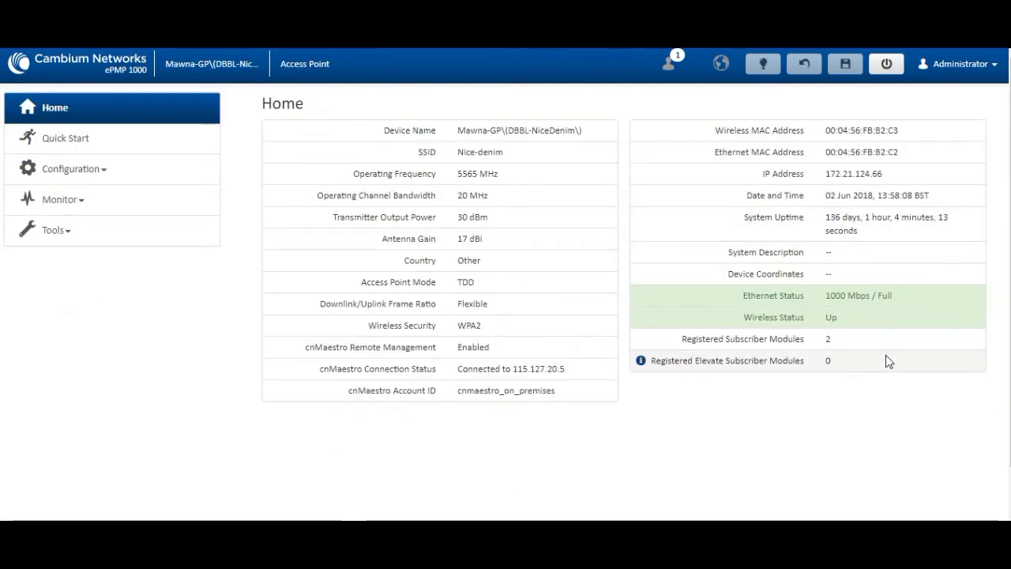